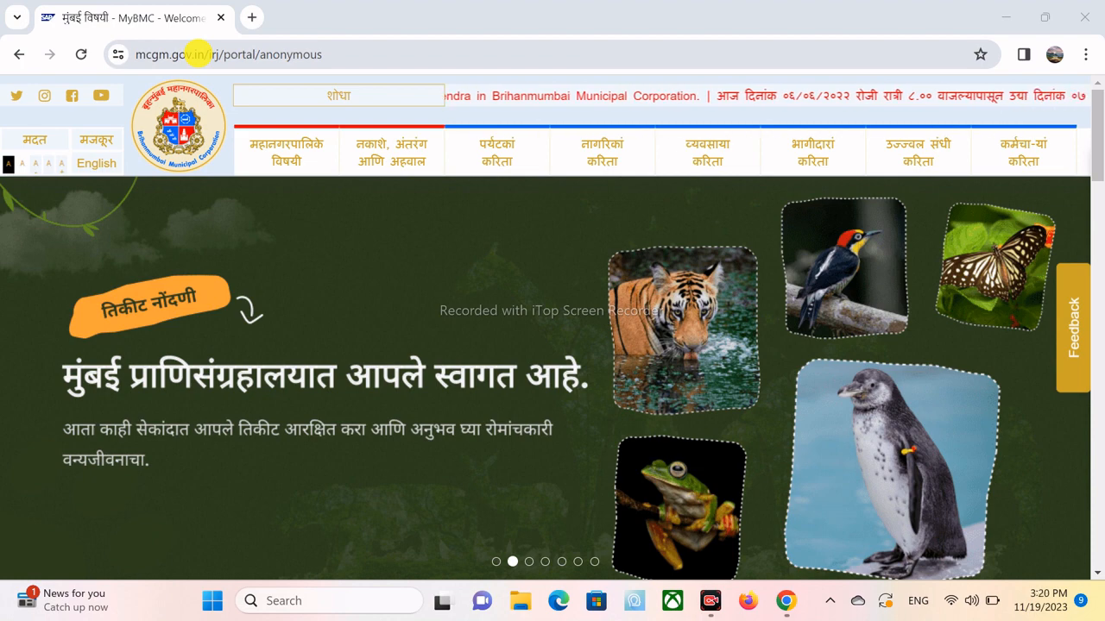
- Switch the site to English, open Shops & Establishments under Licenses, and scroll its forms list
click(95, 163)
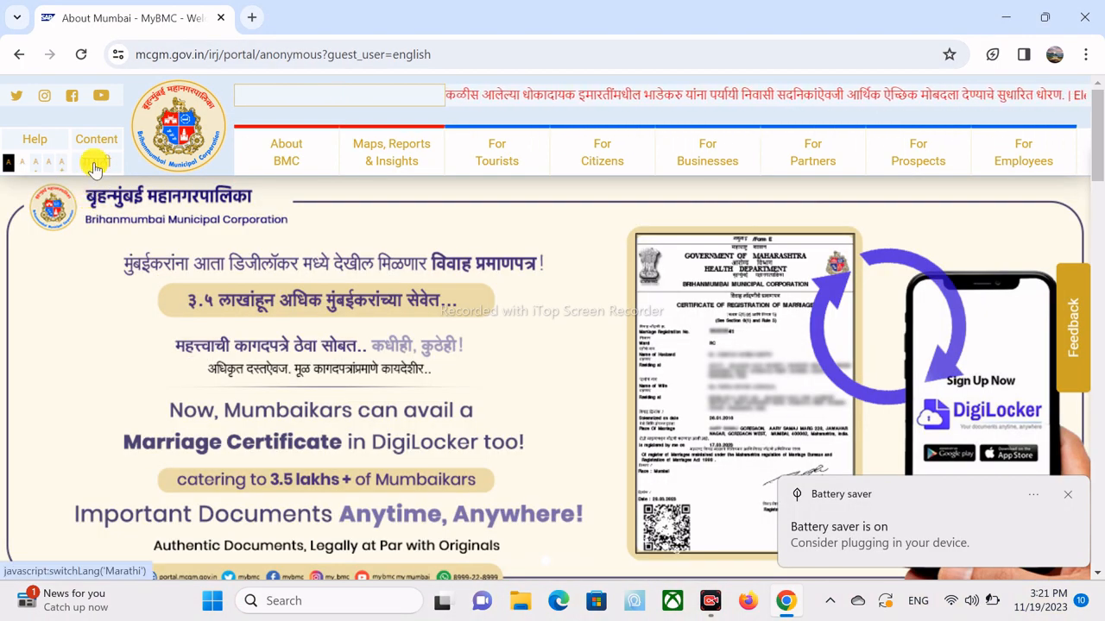
mouse_move(744, 163)
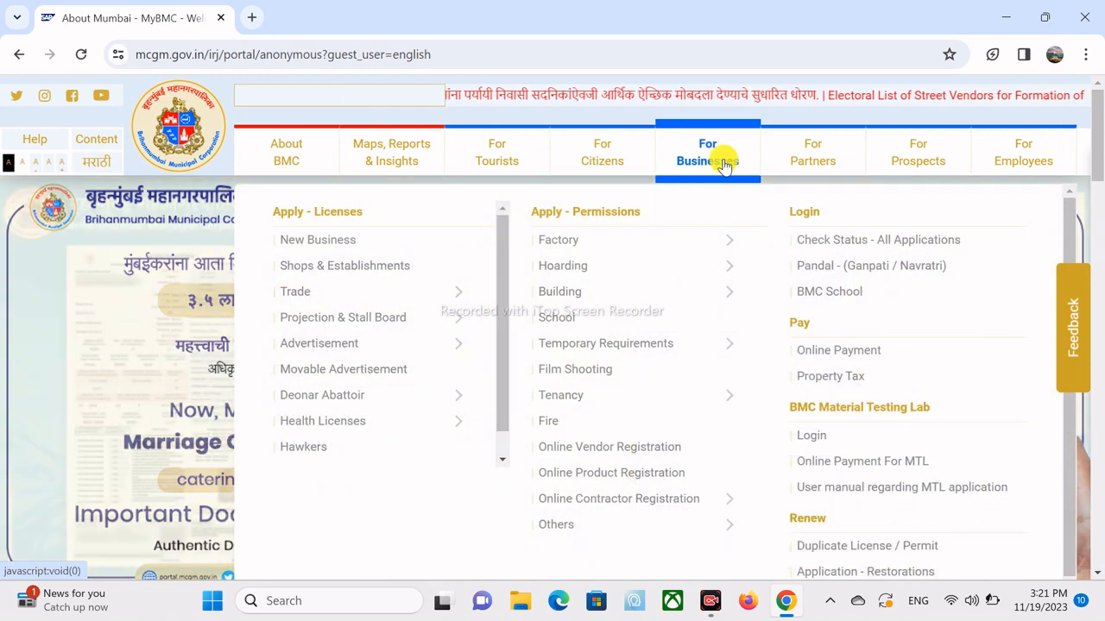
click(352, 270)
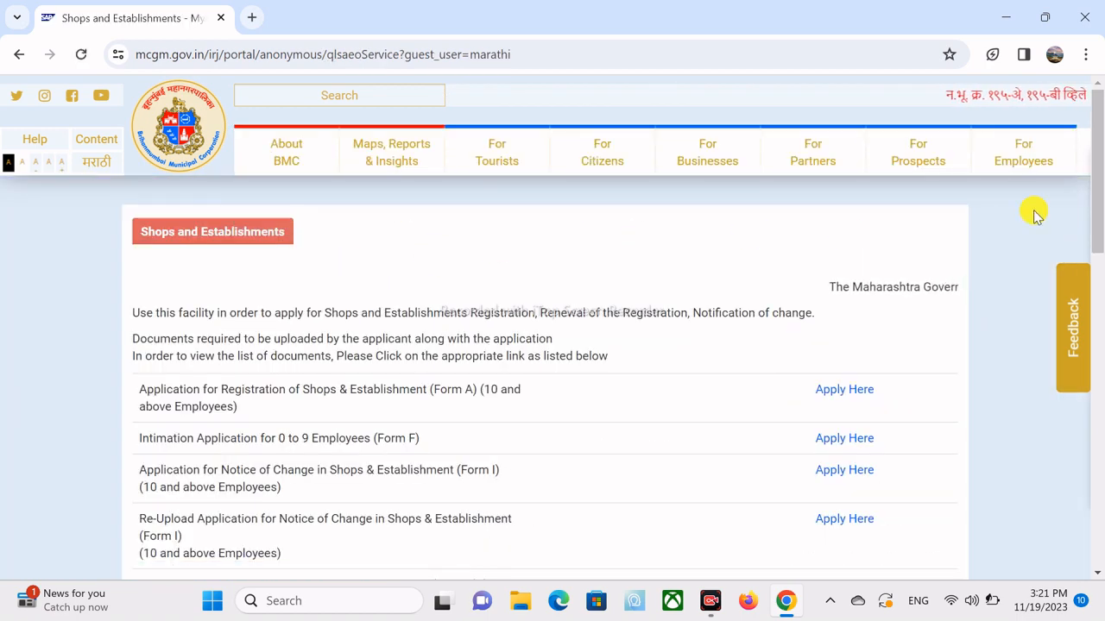
scroll(1098, 220, down, 1)
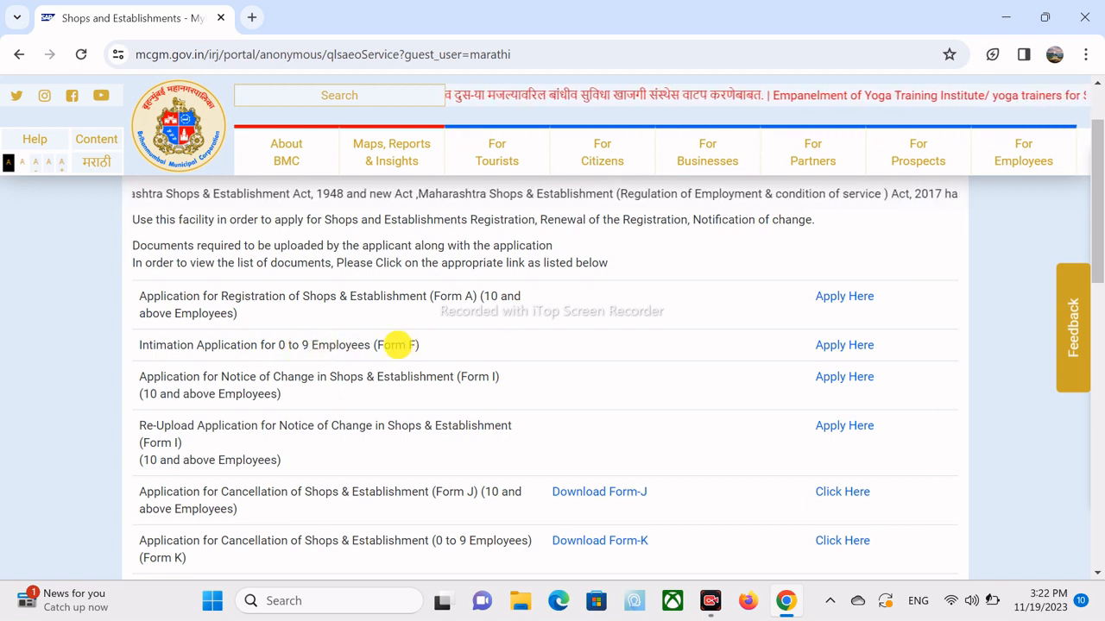
- Apply for Form F (0–9 employees), answering No to an existing New Business Application number
click(845, 346)
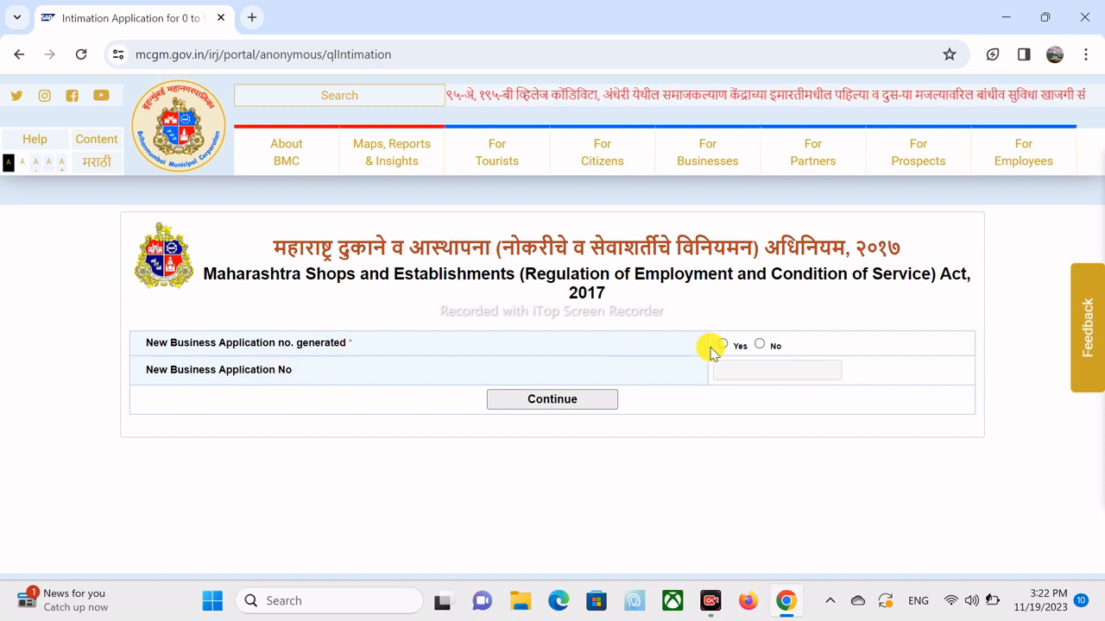
click(760, 346)
click(567, 397)
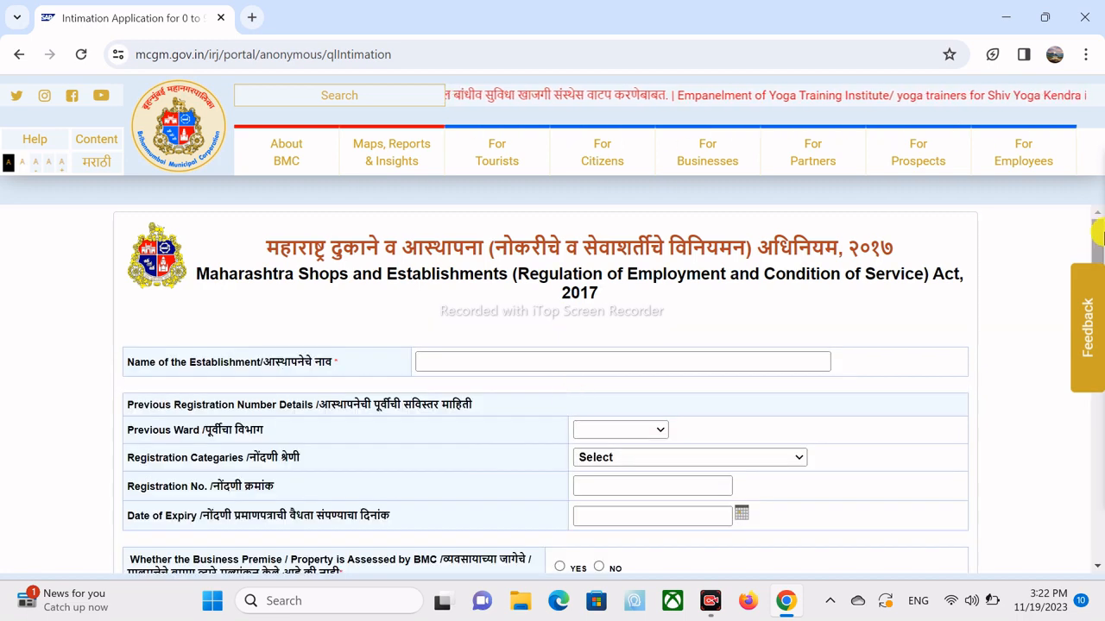
drag(1099, 241, 1102, 252)
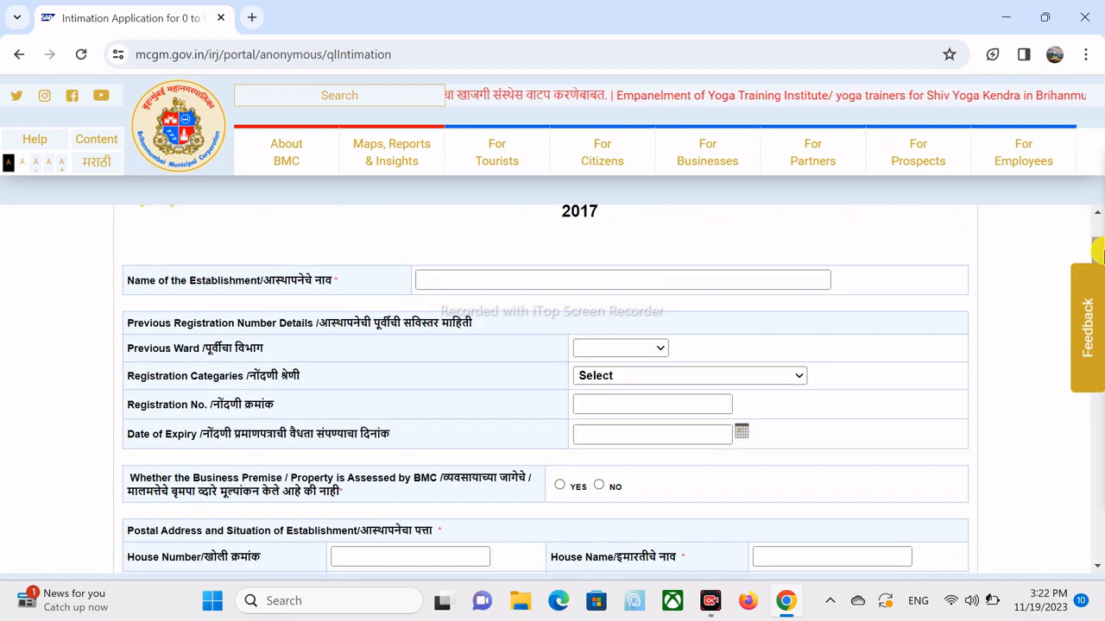
click(438, 277)
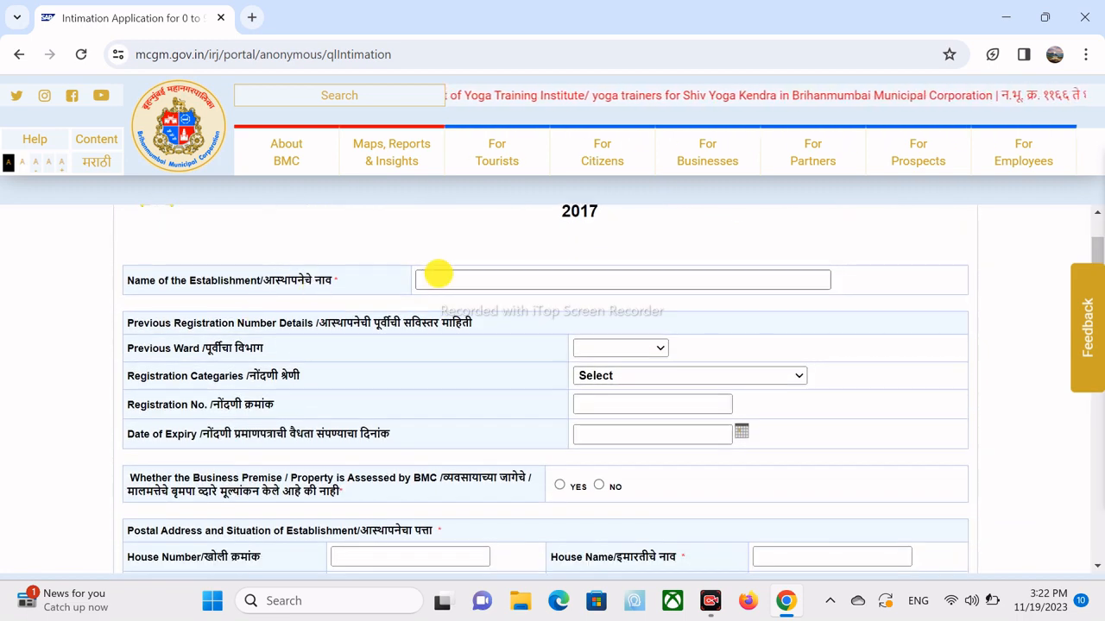
click(437, 277)
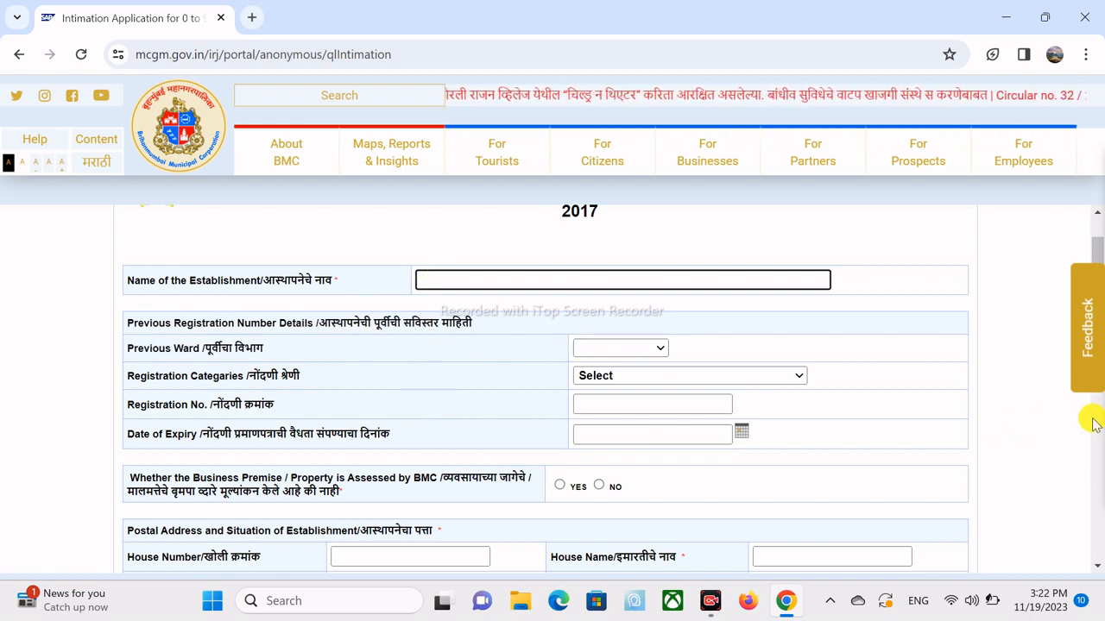
drag(1095, 252, 1100, 307)
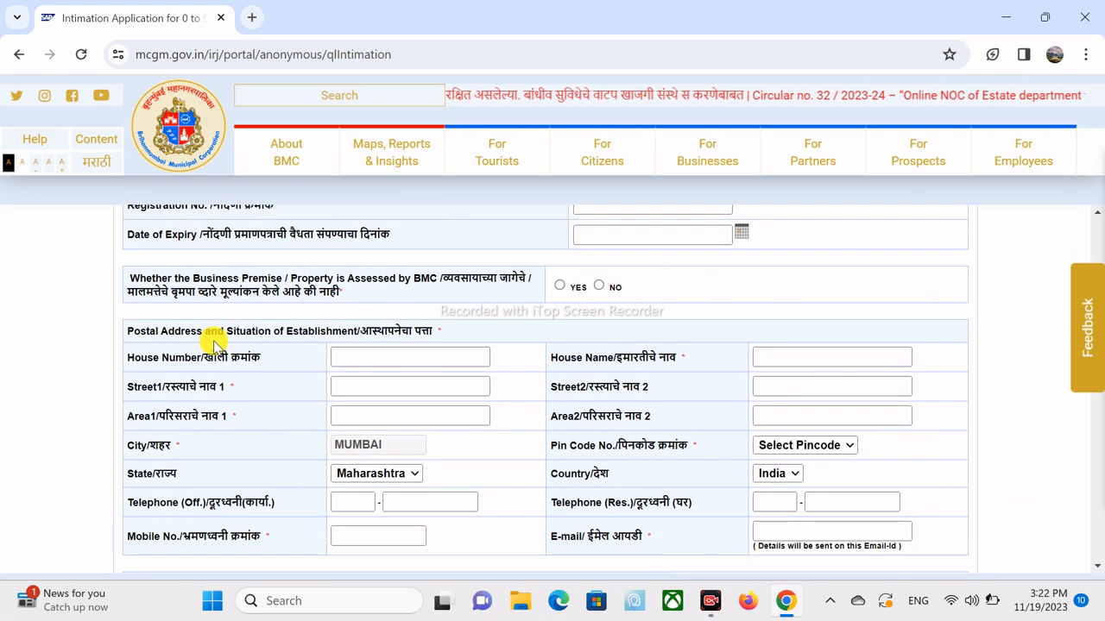
click(373, 354)
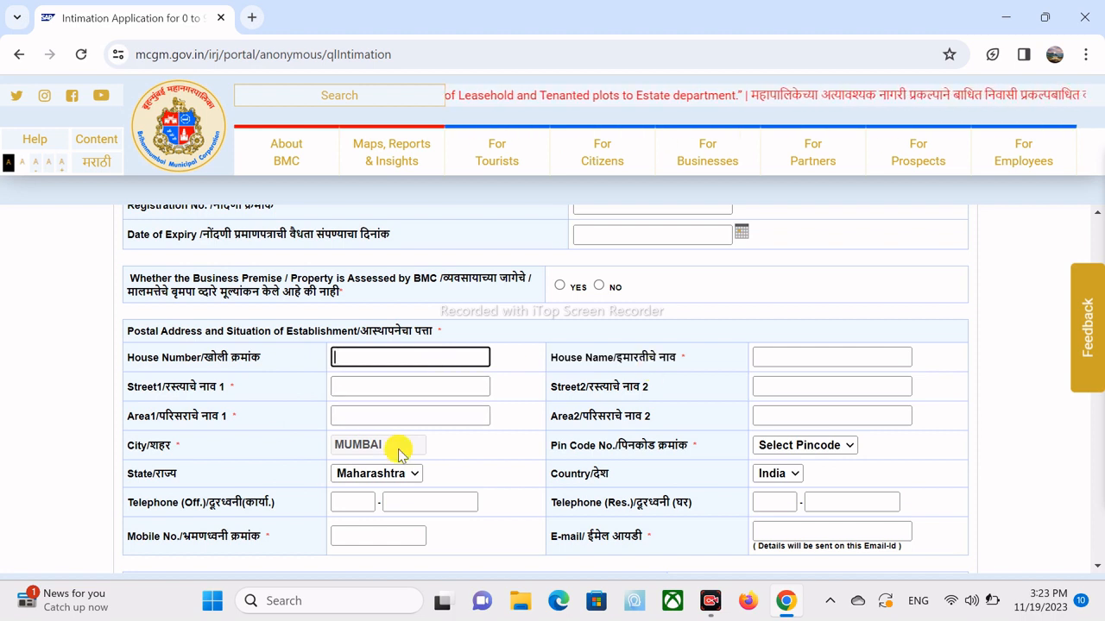
click(798, 445)
click(798, 445)
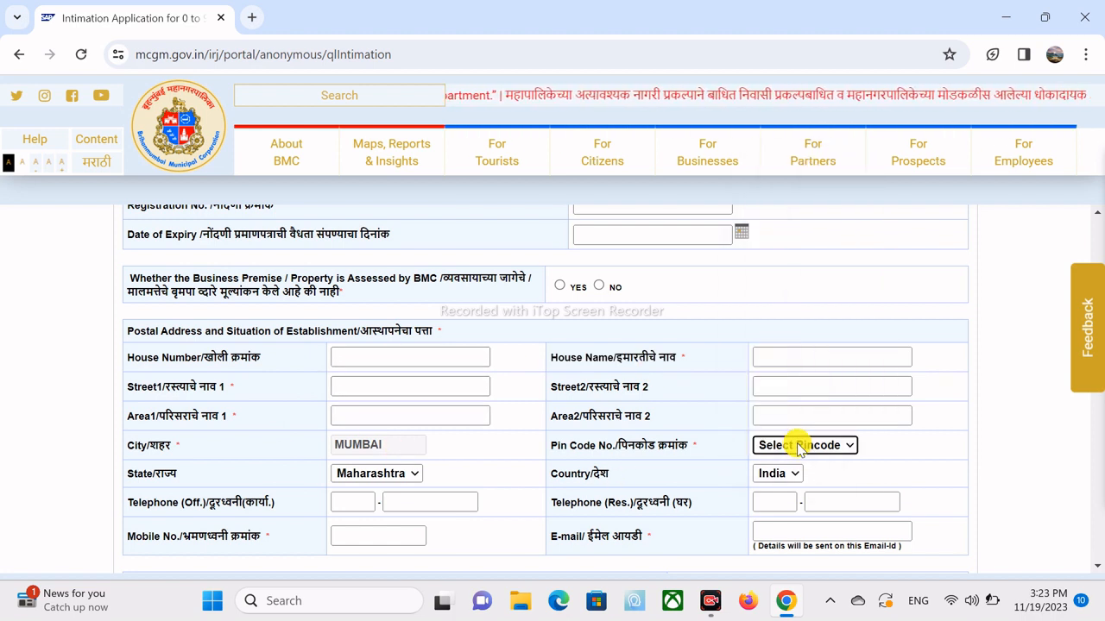
scroll(1053, 463, down, 1)
scroll(1051, 463, down, 2)
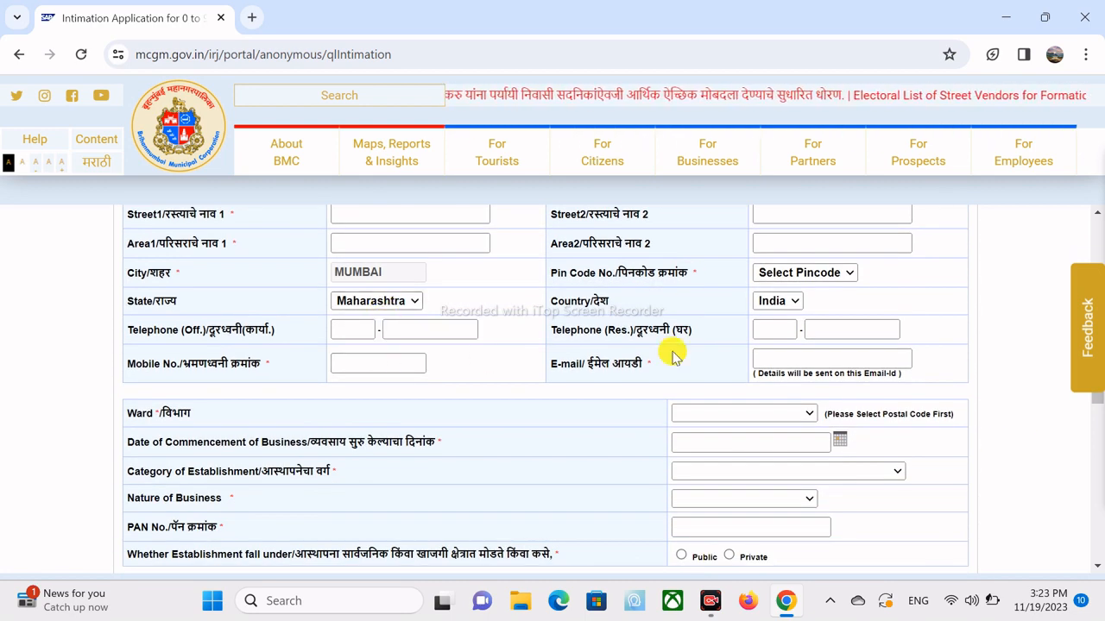
scroll(1046, 501, down, 2)
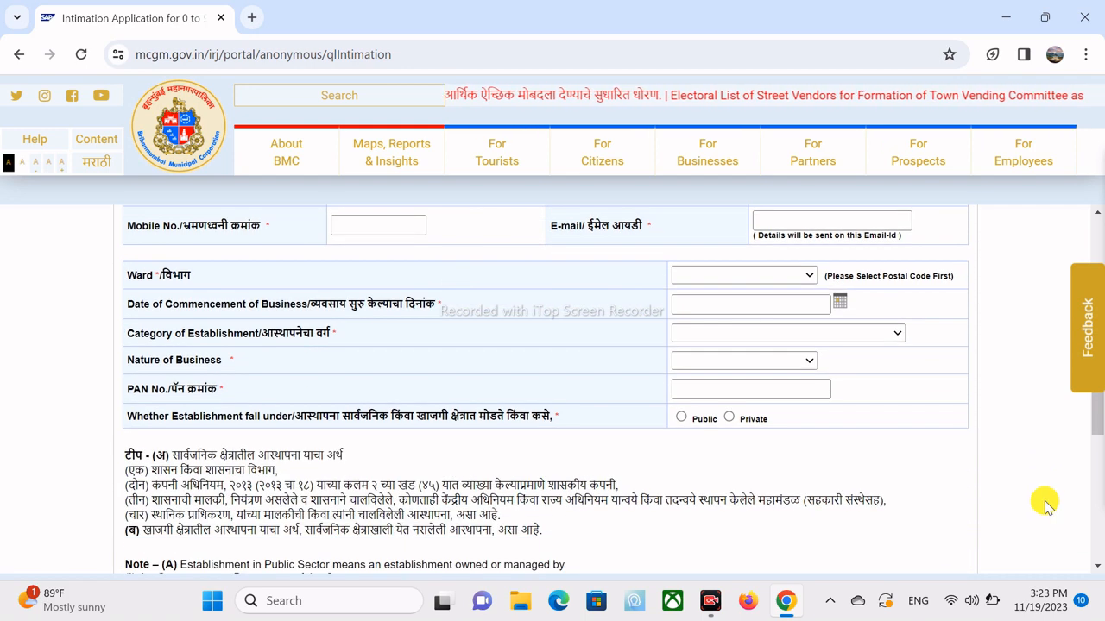
click(737, 276)
click(737, 276)
scroll(923, 327, up, 2)
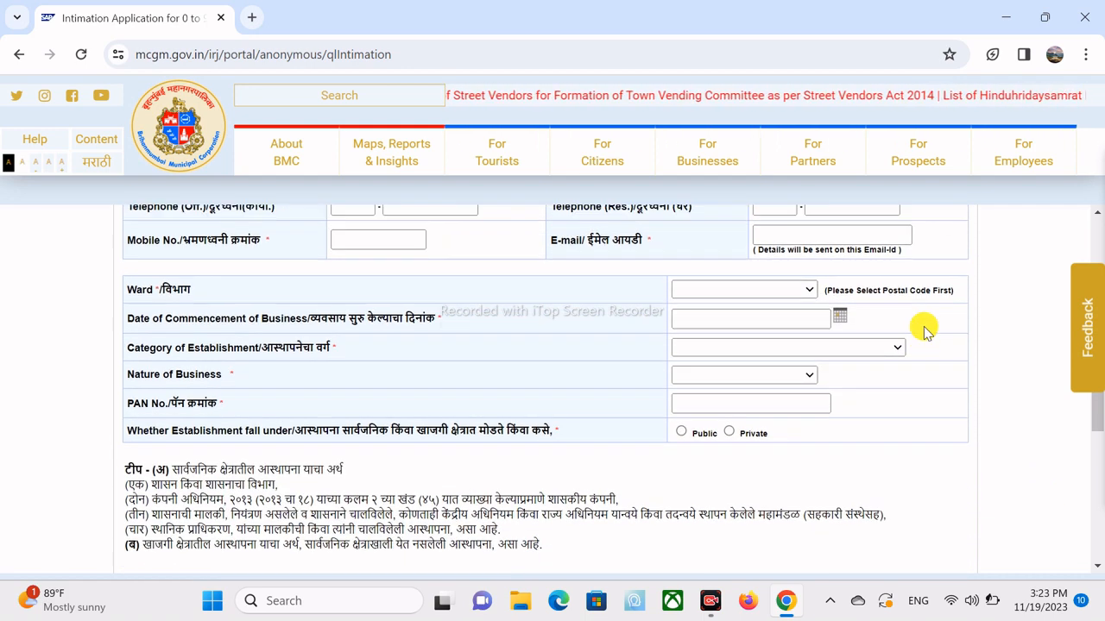
click(827, 311)
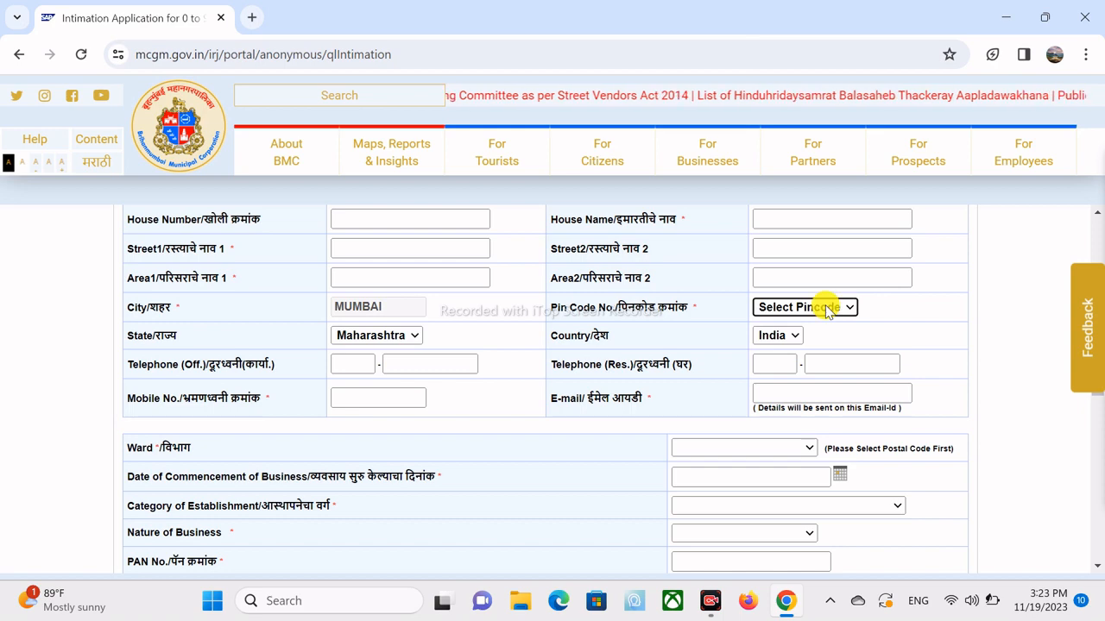
click(708, 450)
click(708, 454)
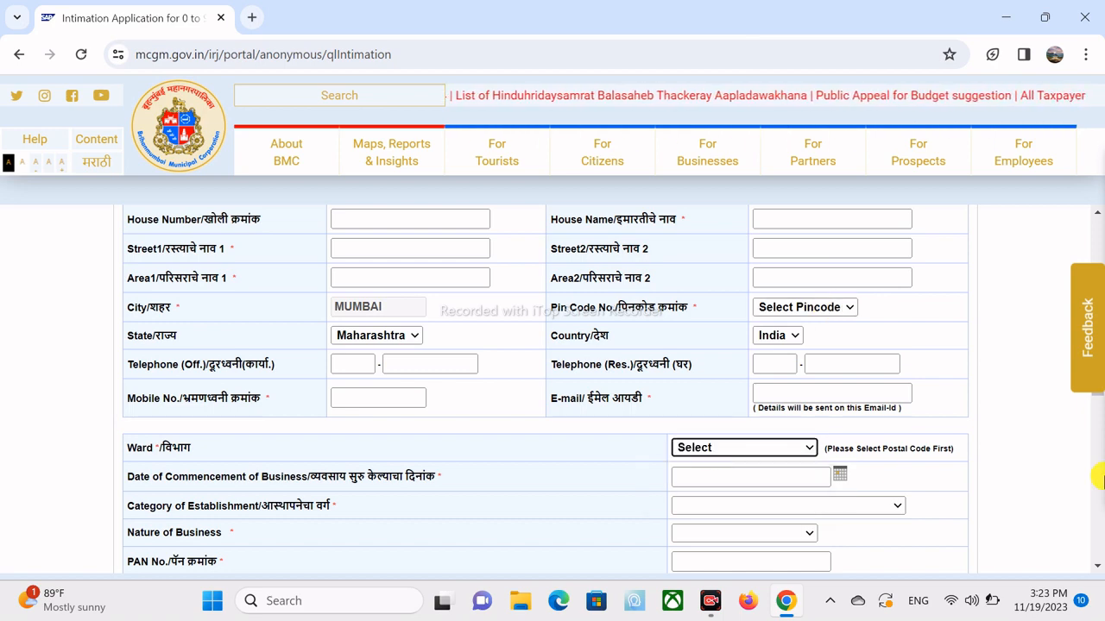
scroll(1026, 448, down, 2)
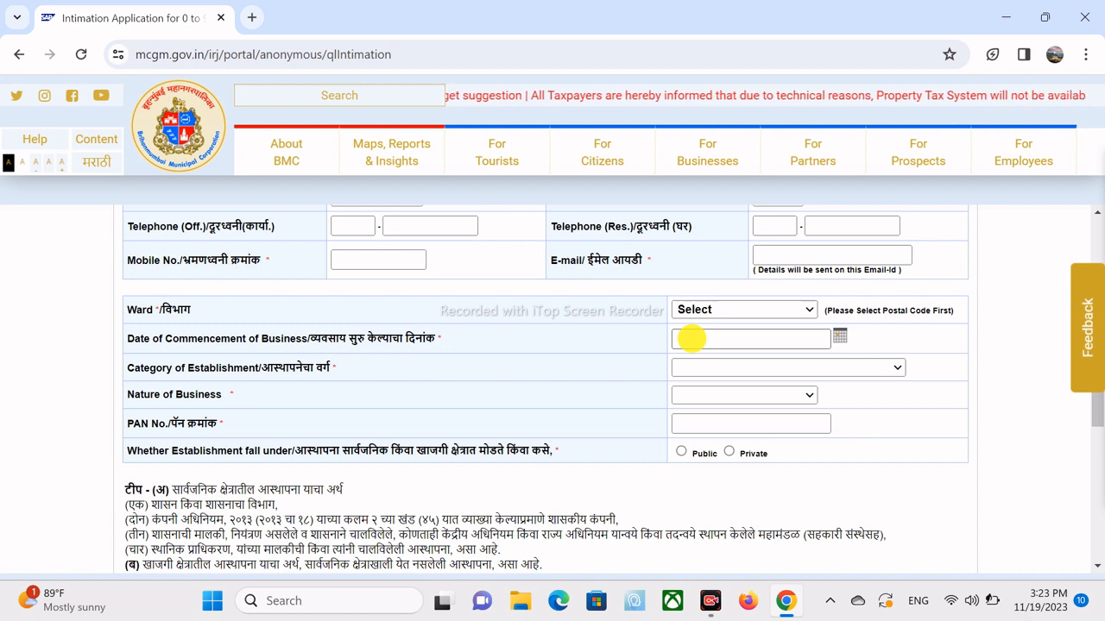
click(691, 339)
click(696, 370)
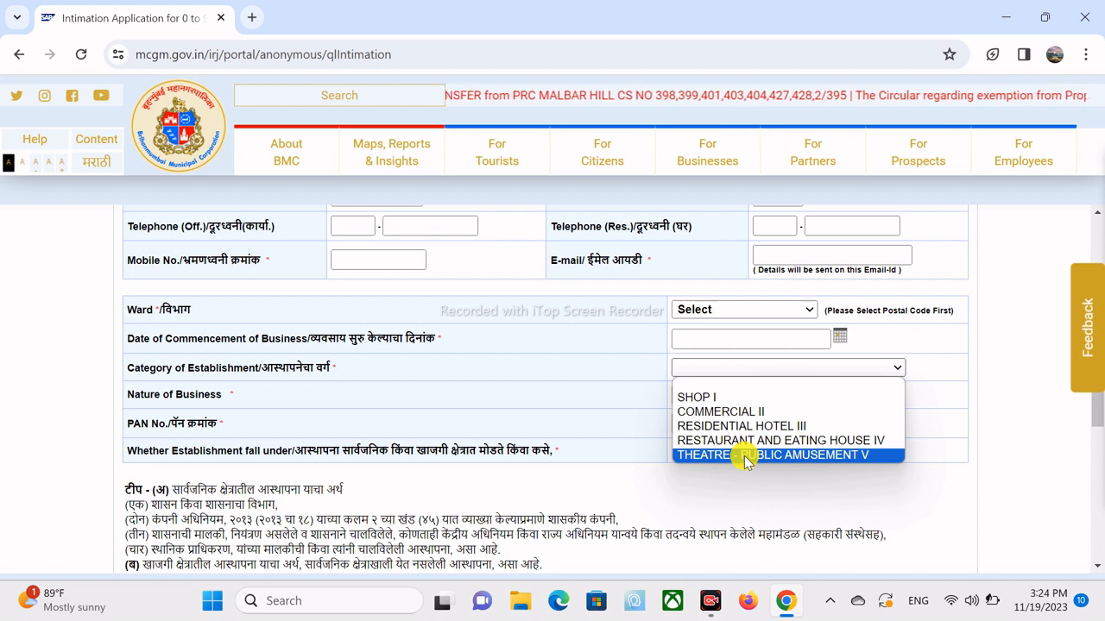
click(962, 451)
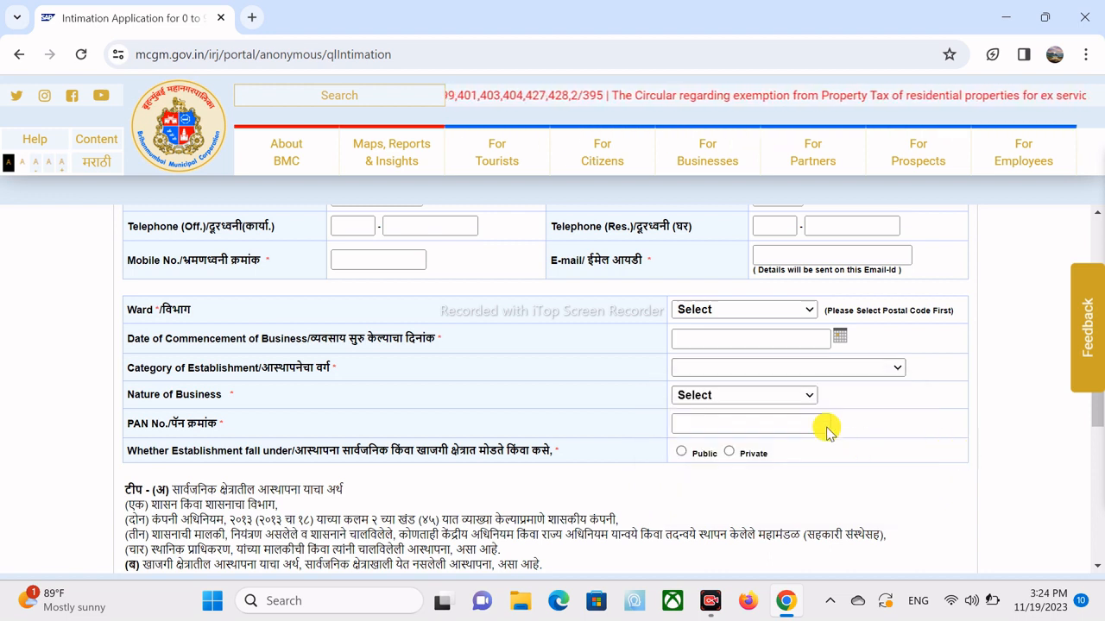
click(794, 421)
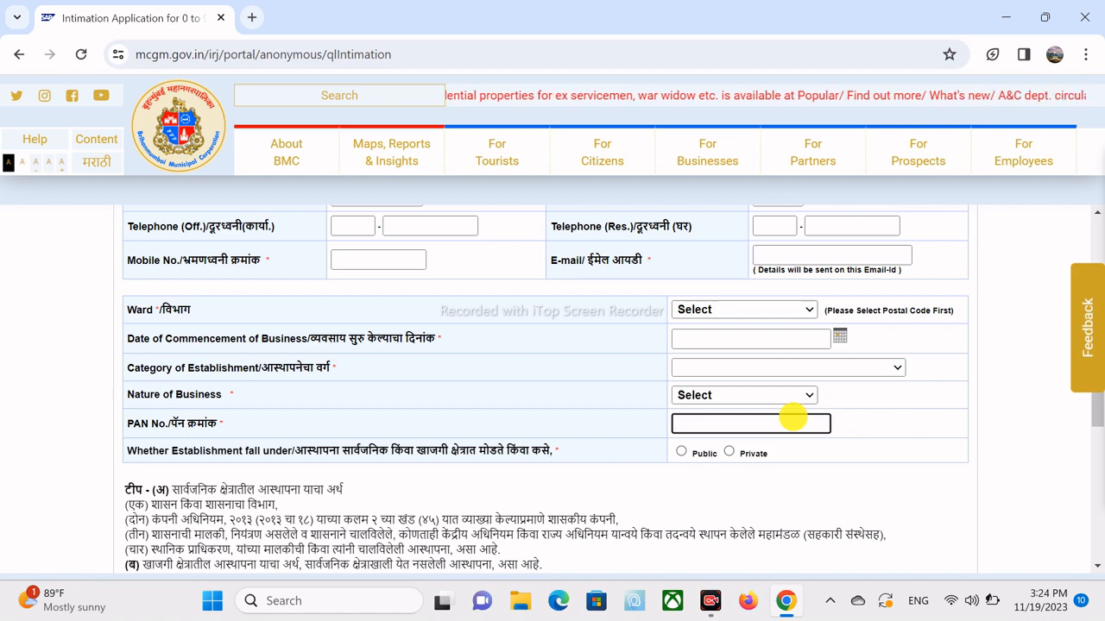
scroll(1093, 421, down, 1)
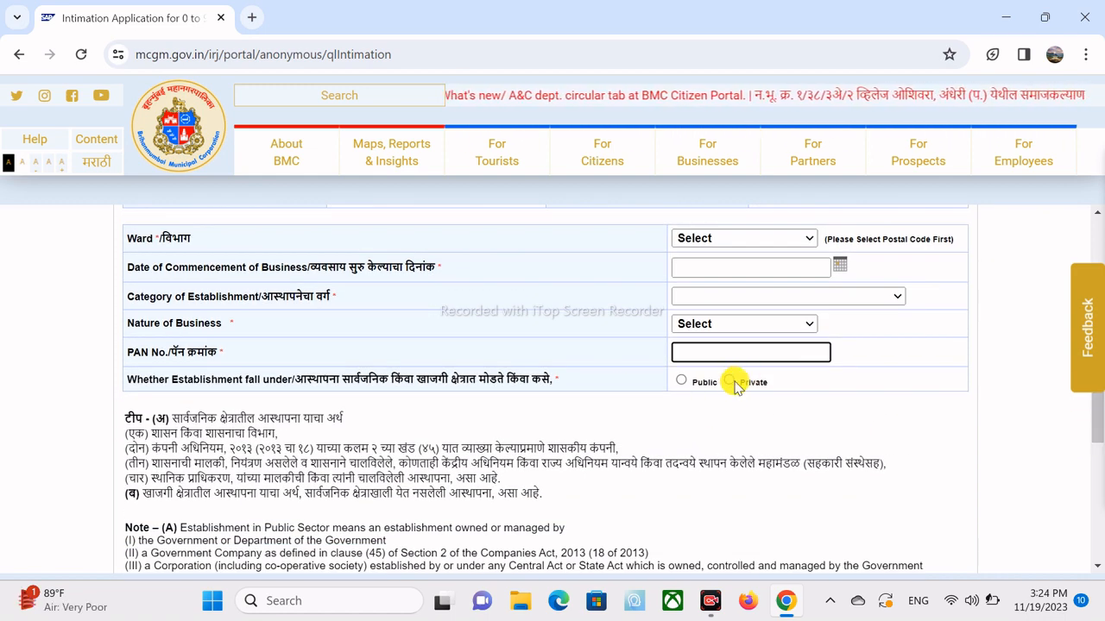
scroll(1098, 423, down, 1)
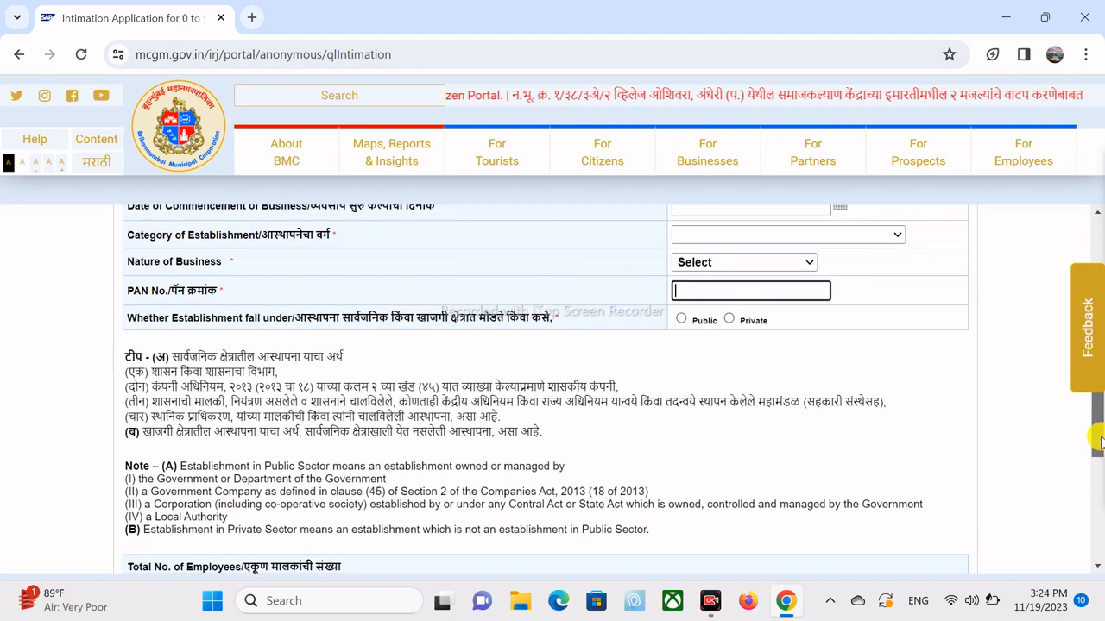
scroll(1100, 440, down, 4)
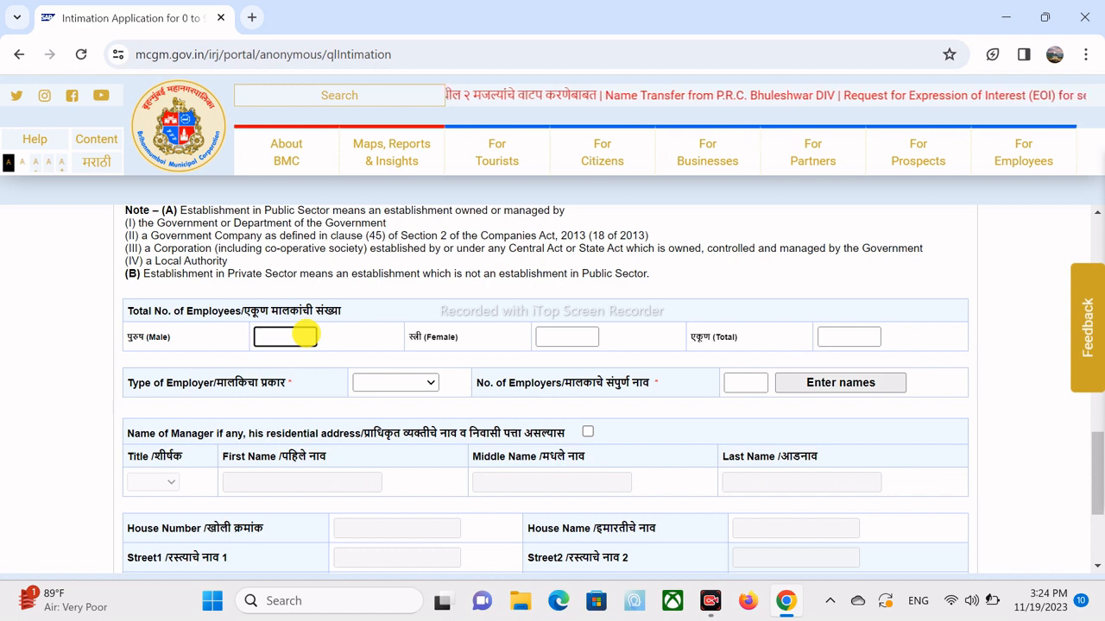
click(306, 334)
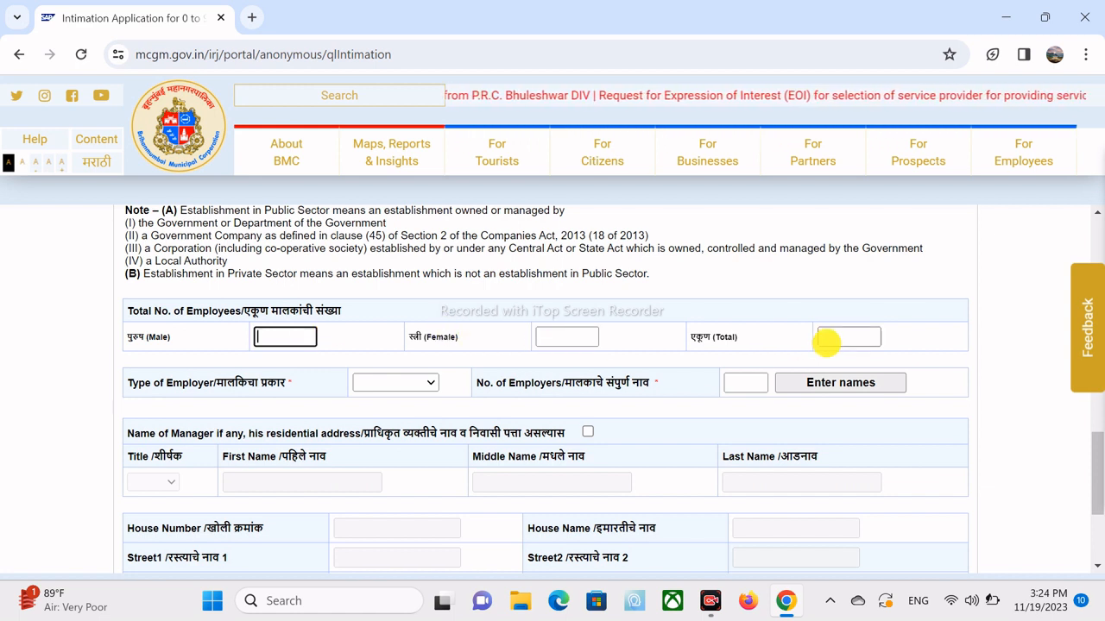
click(394, 384)
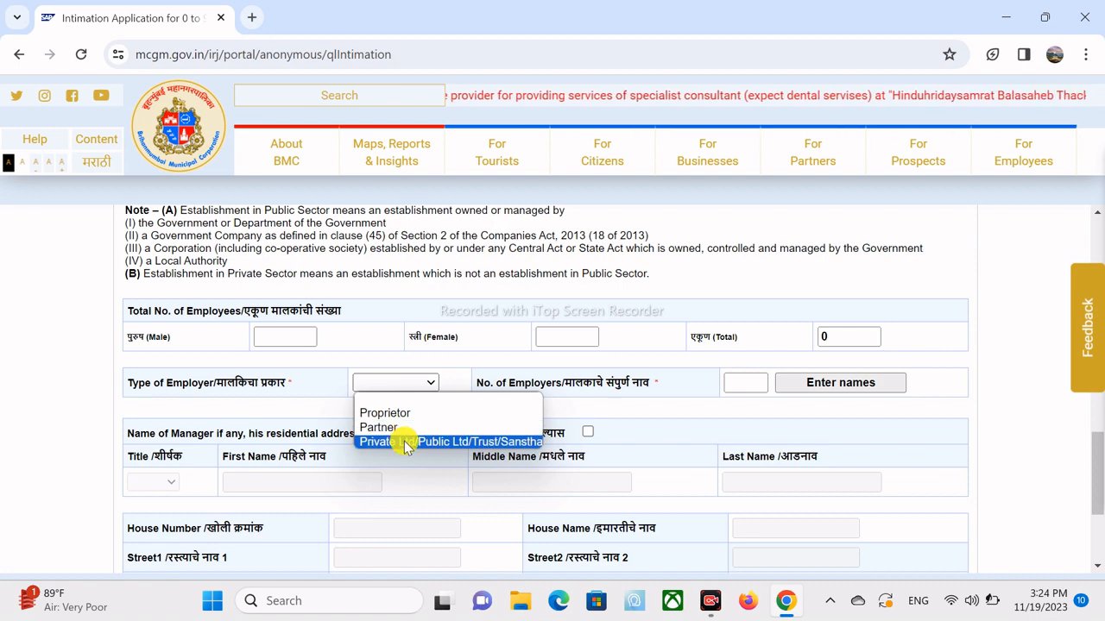
click(390, 385)
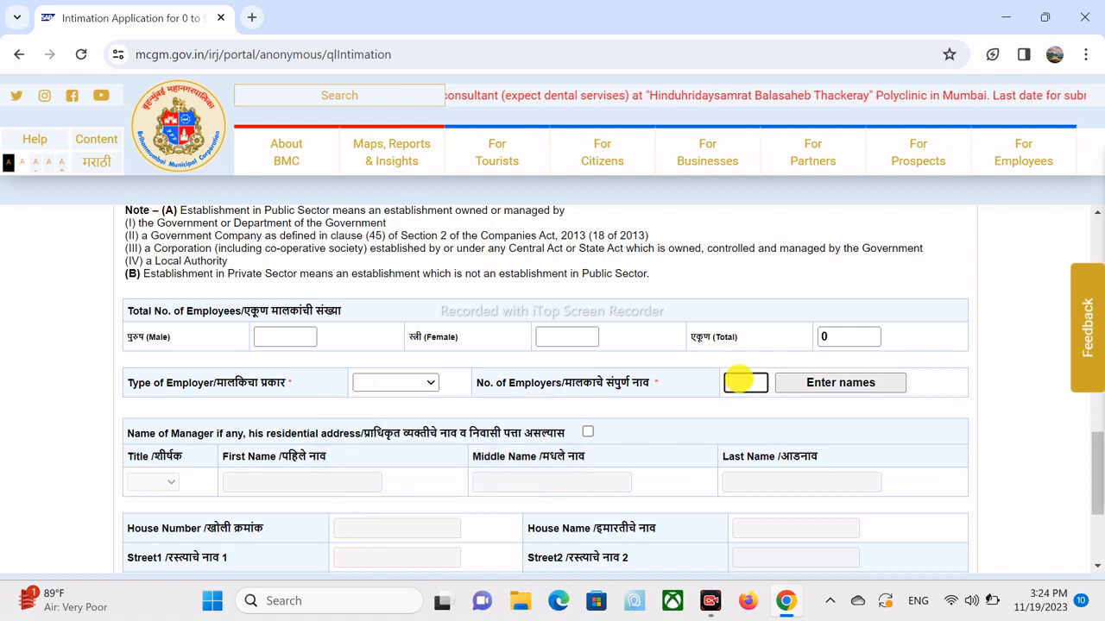
scroll(518, 389, down, 1)
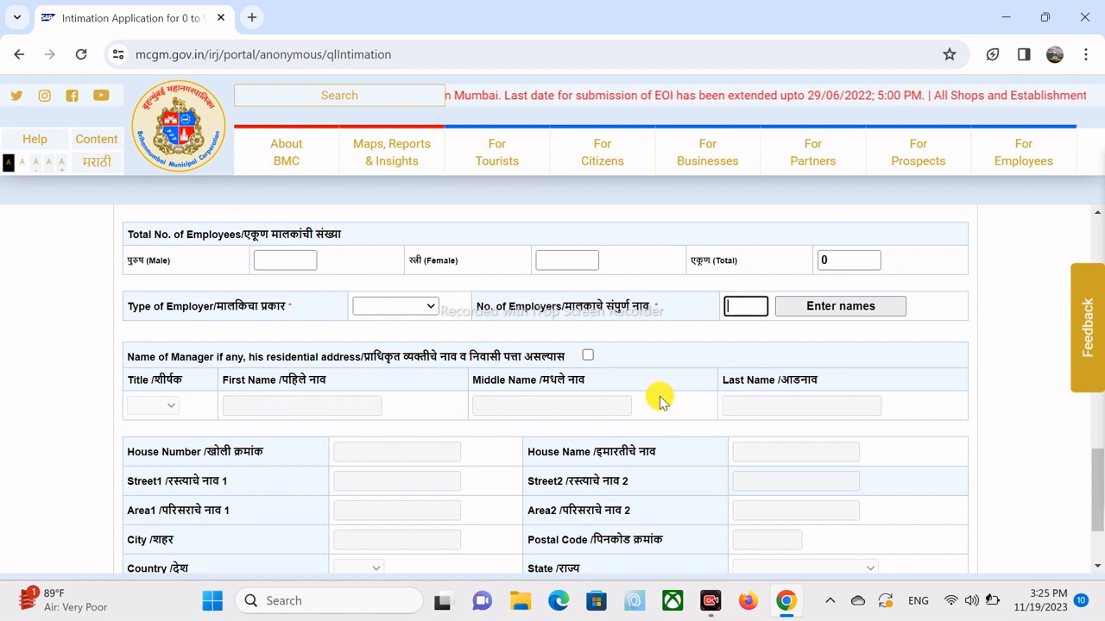
drag(1092, 476, 1093, 508)
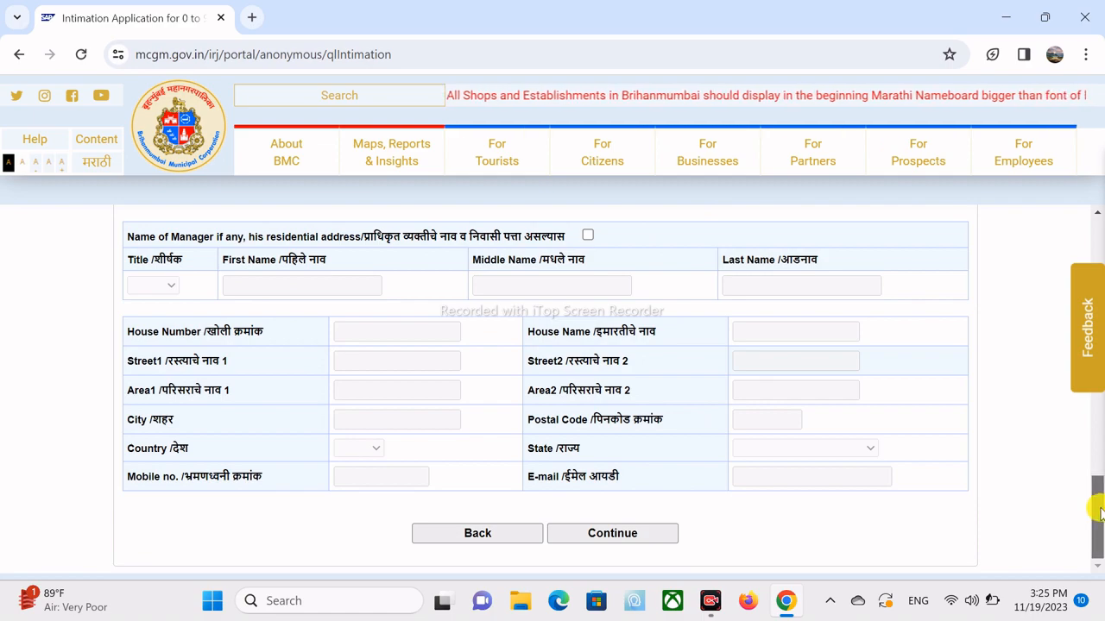
drag(1094, 511, 1098, 250)
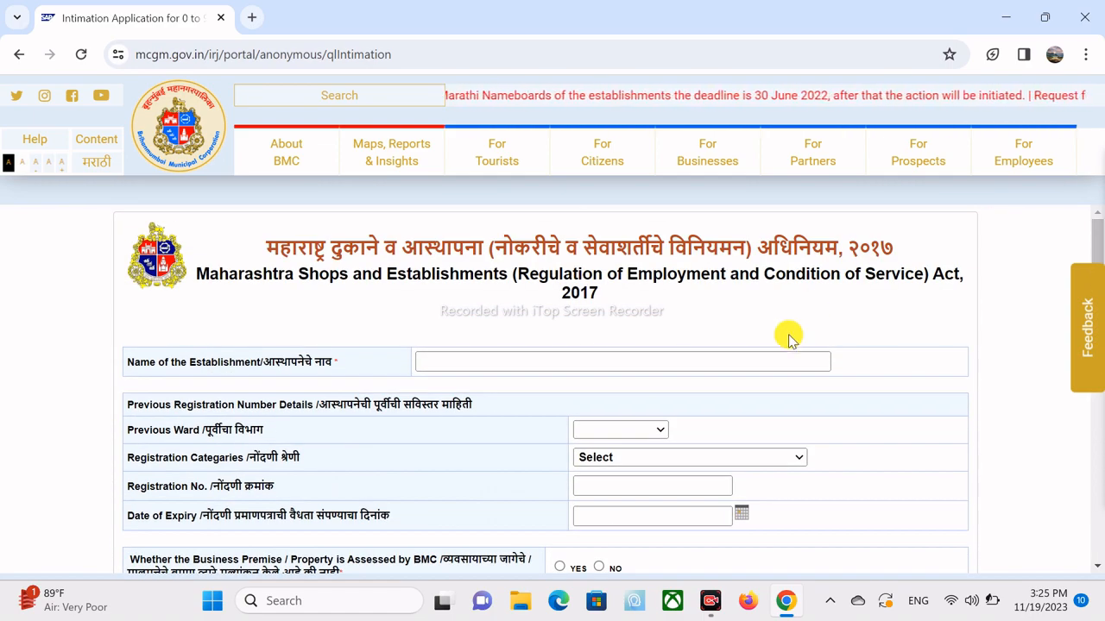
- Enter 'Shivam Food Service' as the Name of the Establishment and scroll down to the address section
click(730, 362)
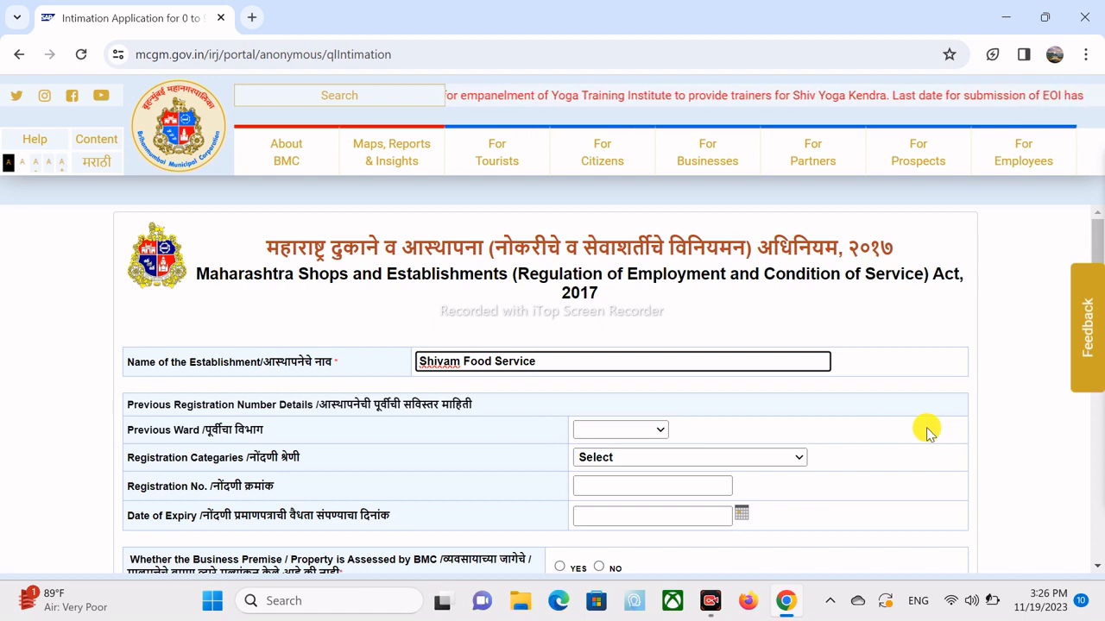
click(997, 430)
scroll(997, 429, down, 1)
scroll(997, 429, down, 2)
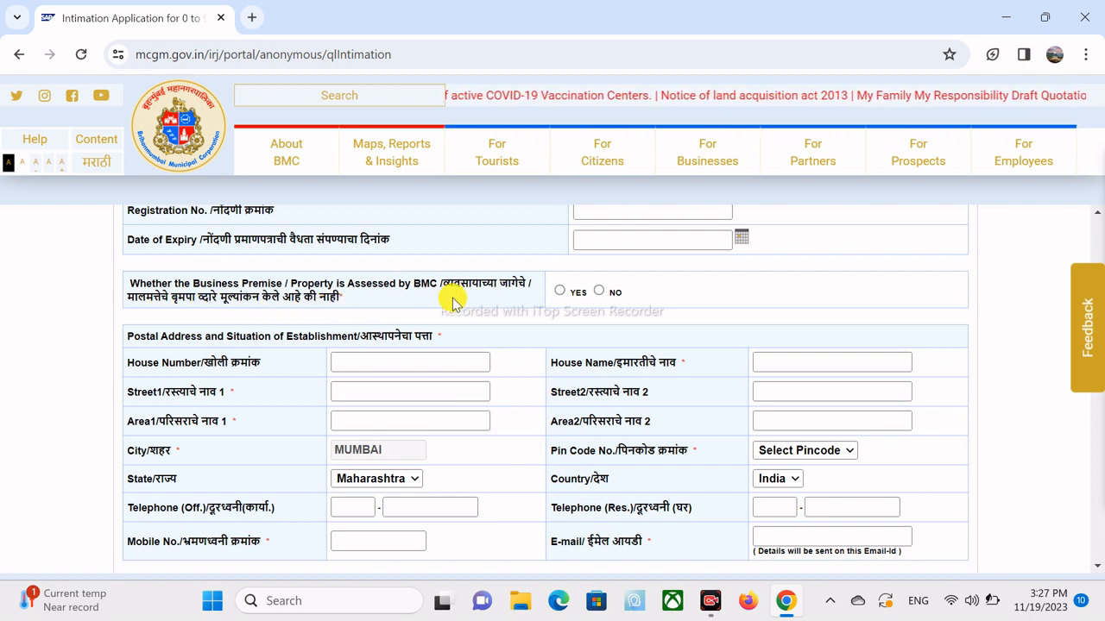
- Answer Yes to 'Assessed by BMC' so the MyBMC ID Maps locate option appears
click(561, 293)
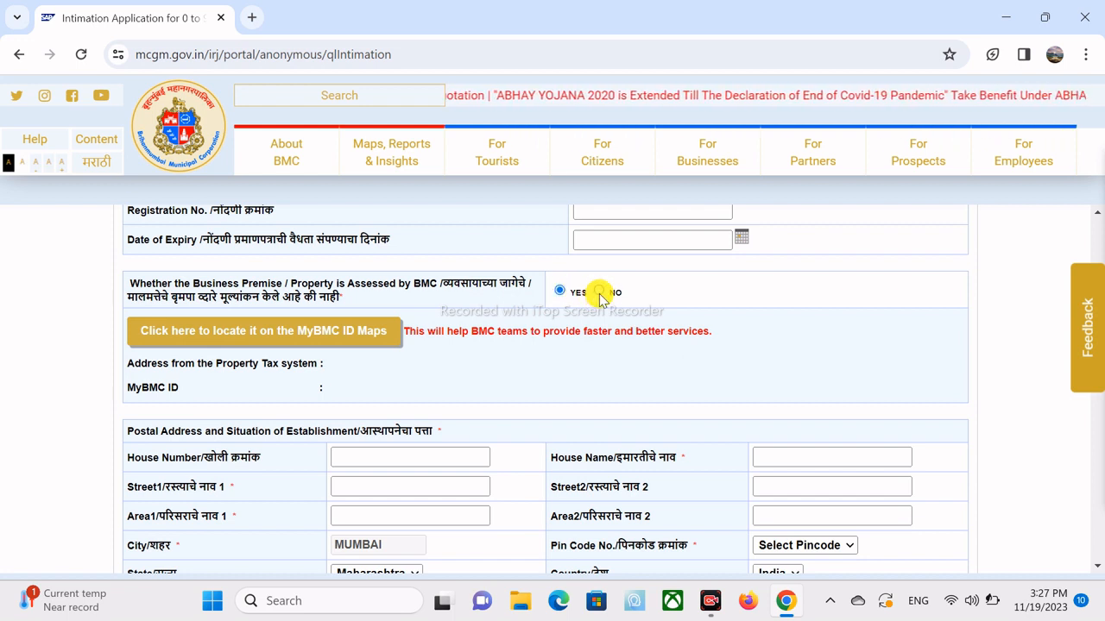
click(599, 292)
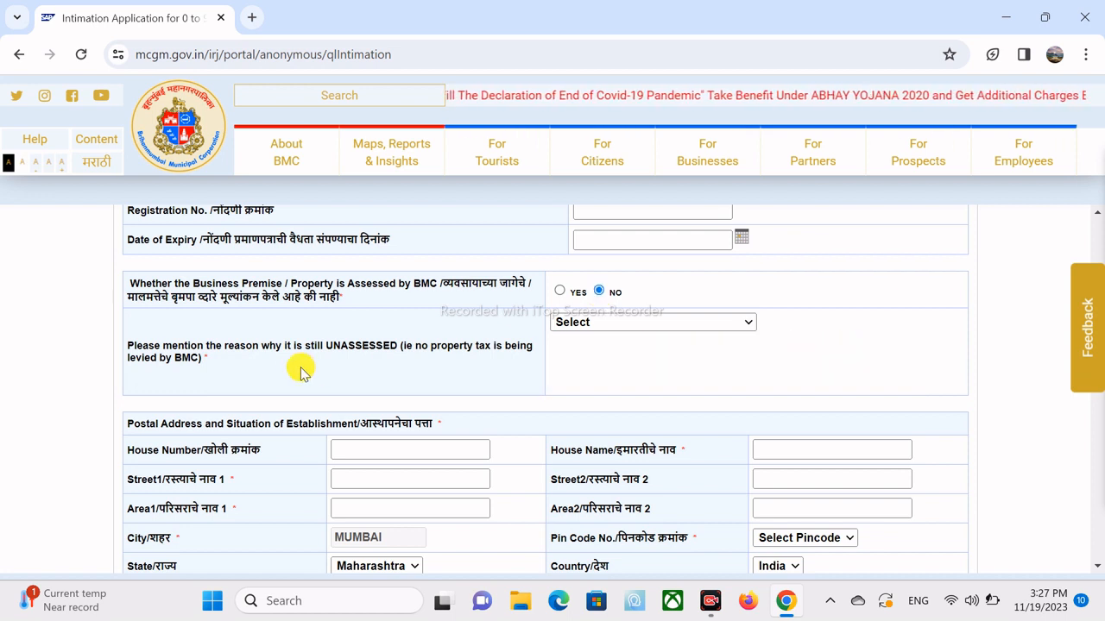
mouse_move(358, 349)
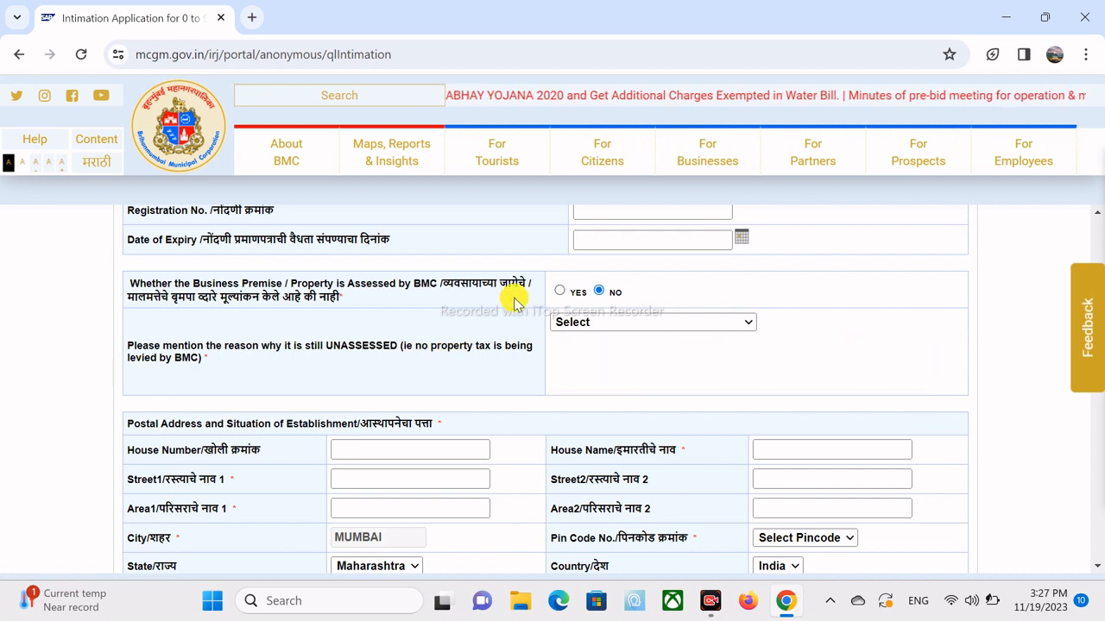
click(561, 291)
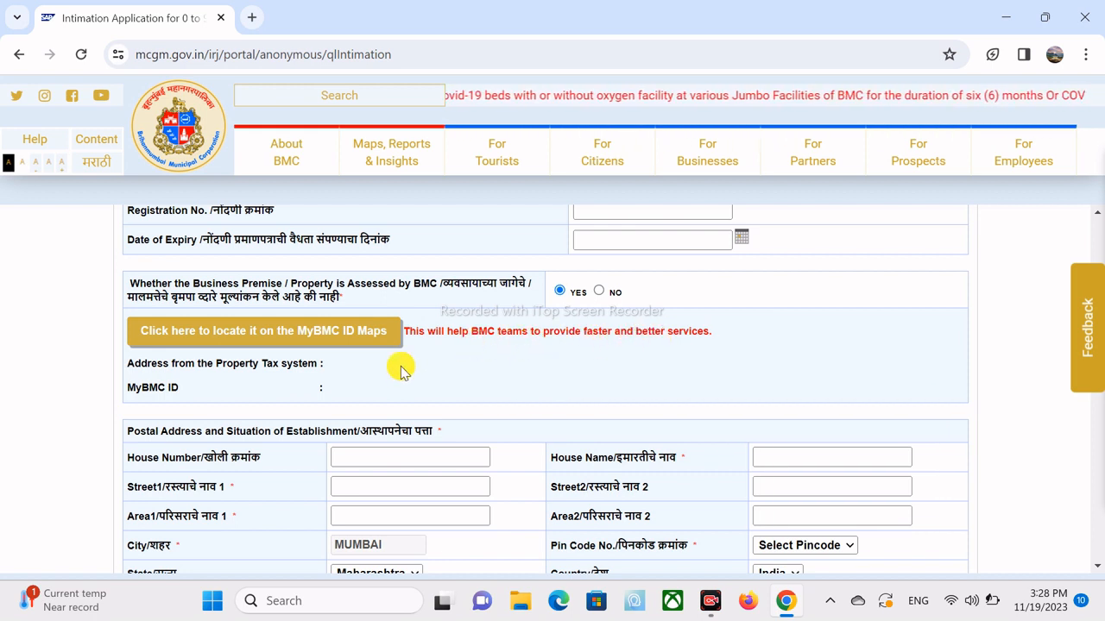
- On MyBMC ID Maps, search for the establishment's building and pick the matching suggestion
click(292, 335)
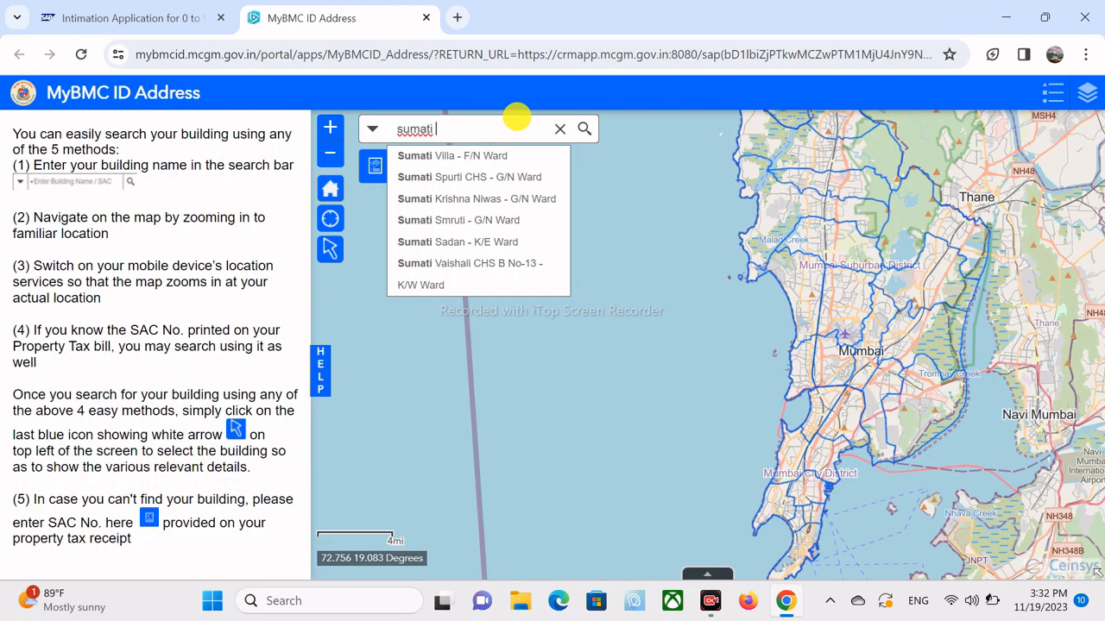
text(d)
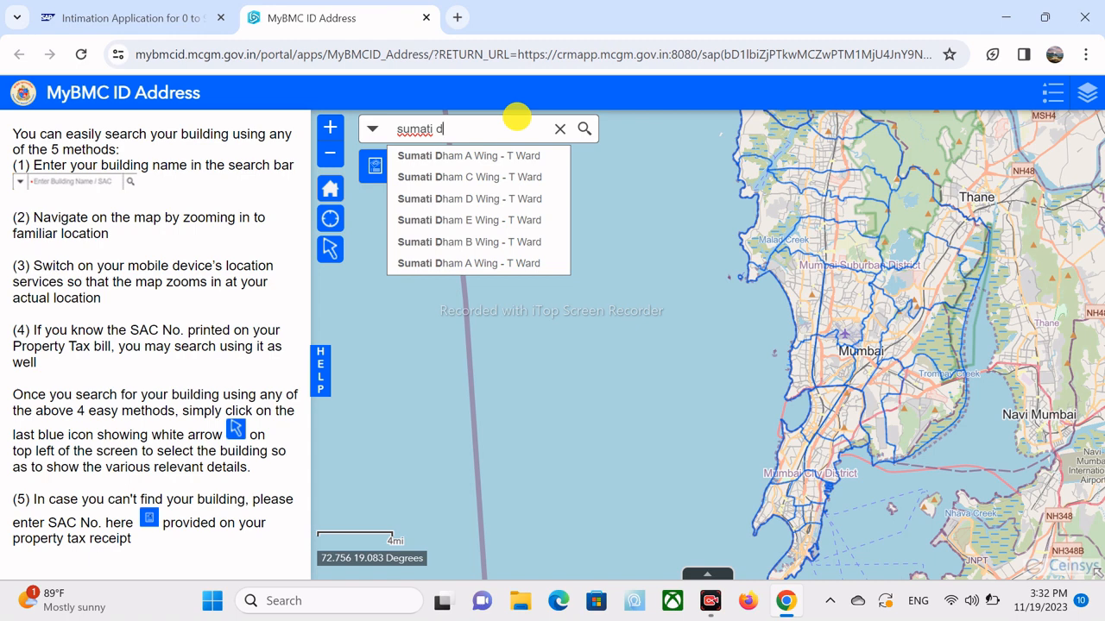
click(507, 200)
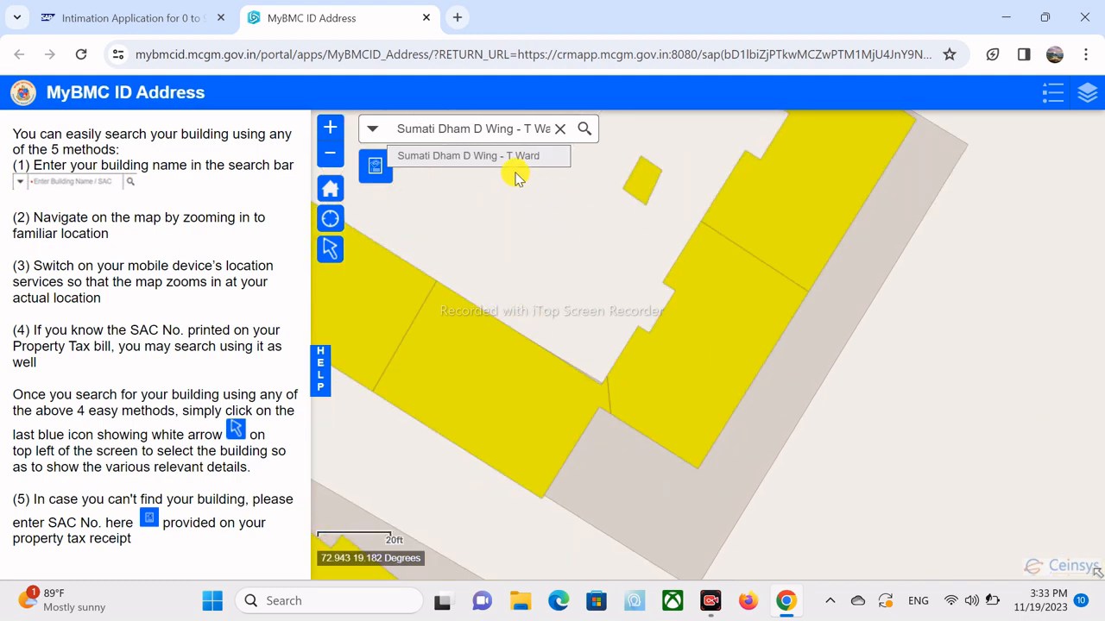
- Select the building on the map and confirm its MyBMC ID for the intimation form
click(332, 254)
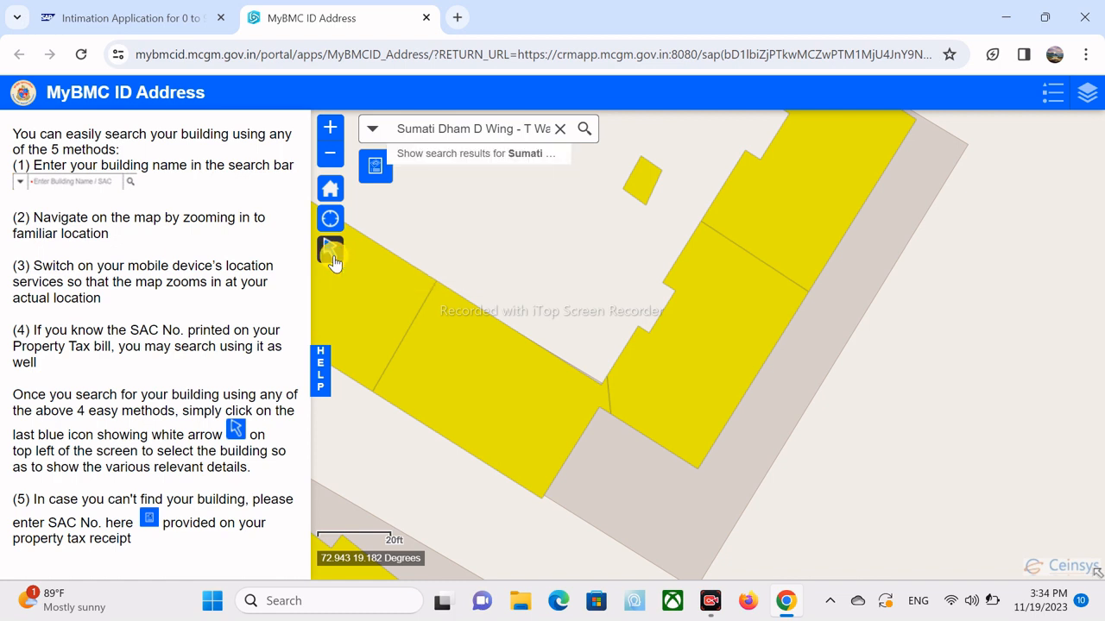
click(719, 303)
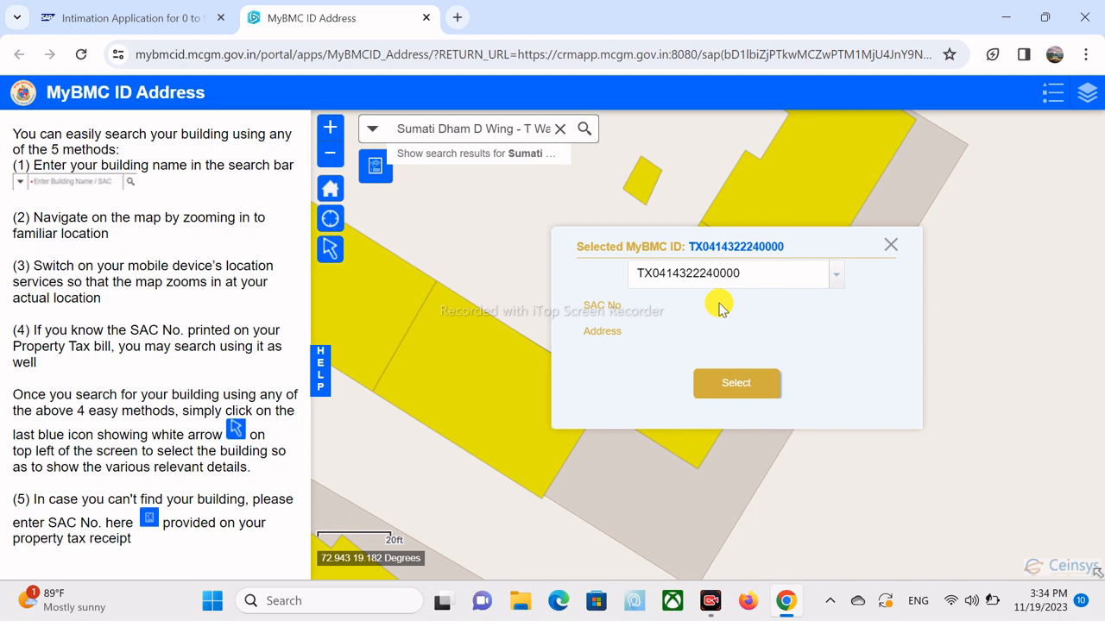
click(834, 275)
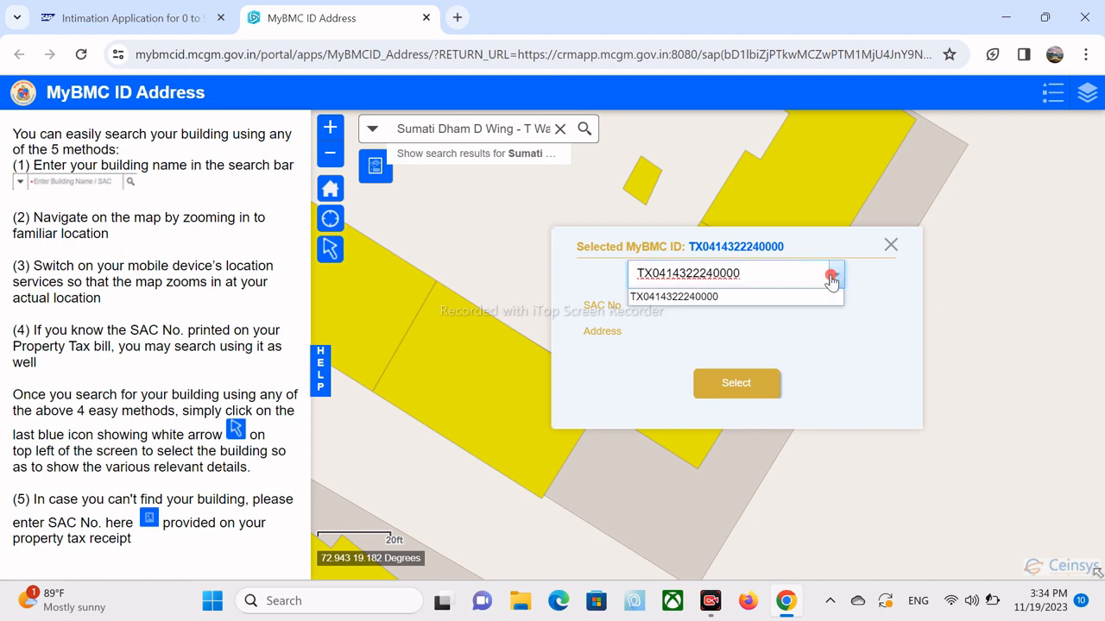
click(831, 276)
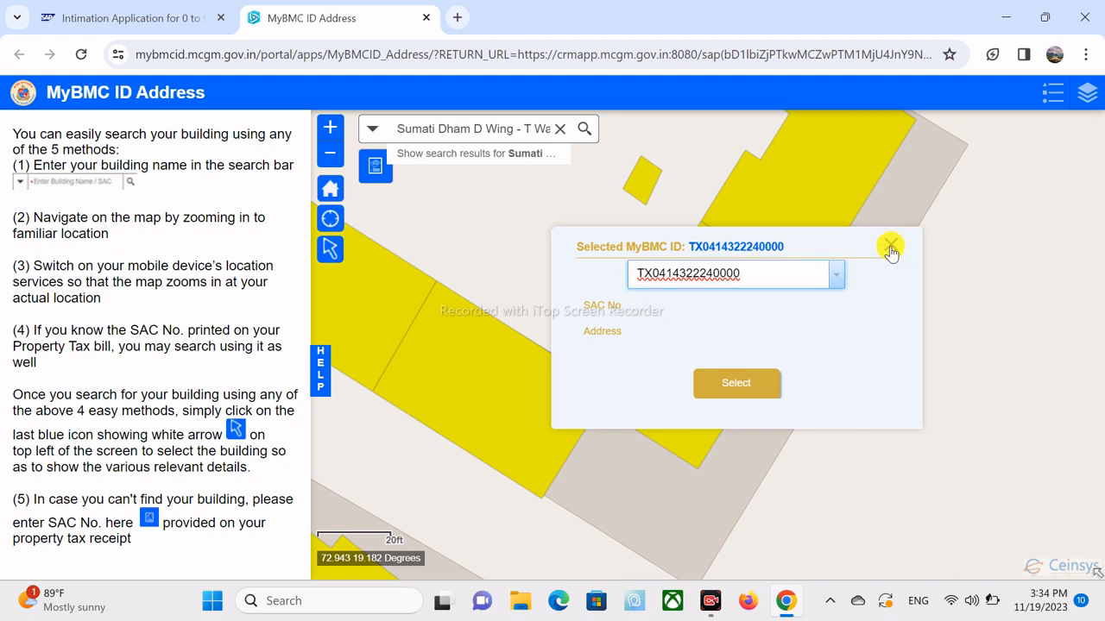
click(737, 387)
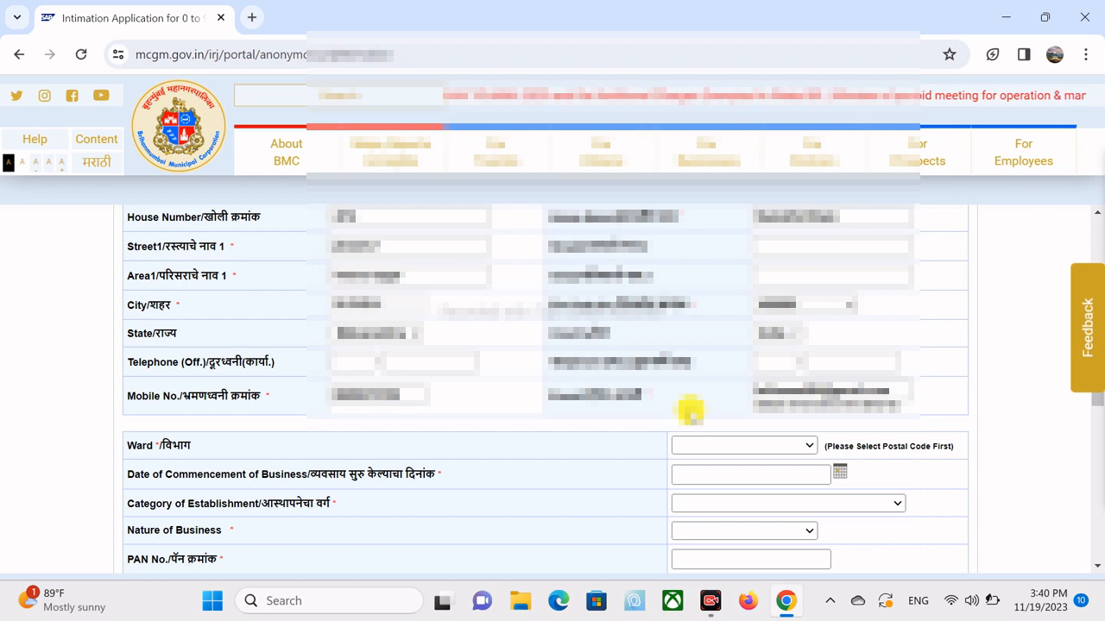
- Set the Ward to T Ward and enter the Date of Commencement of business
click(700, 445)
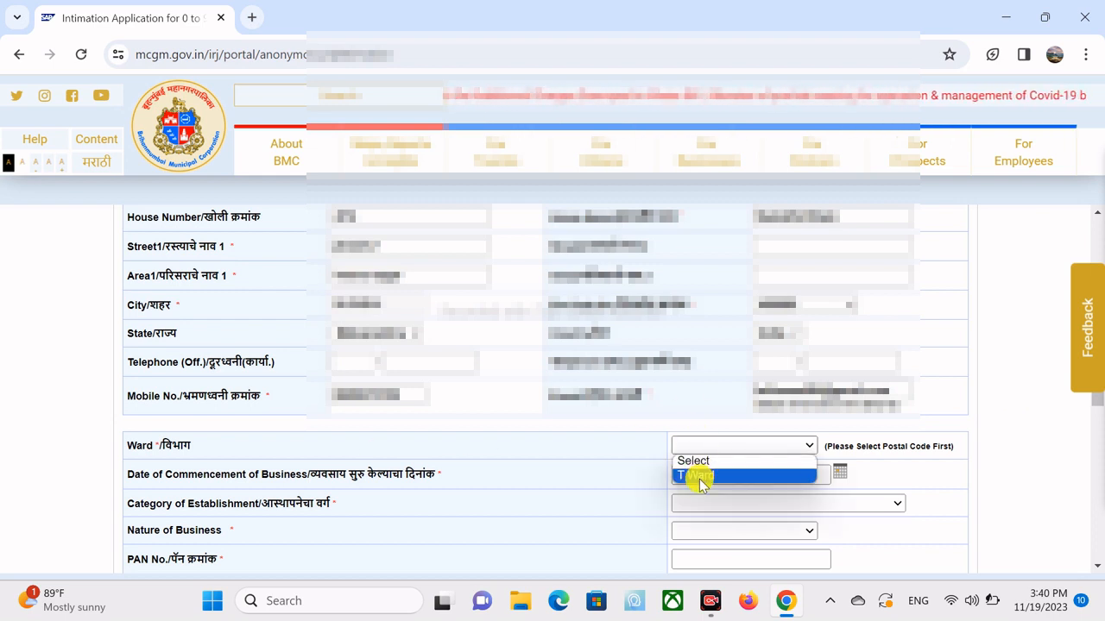
click(698, 475)
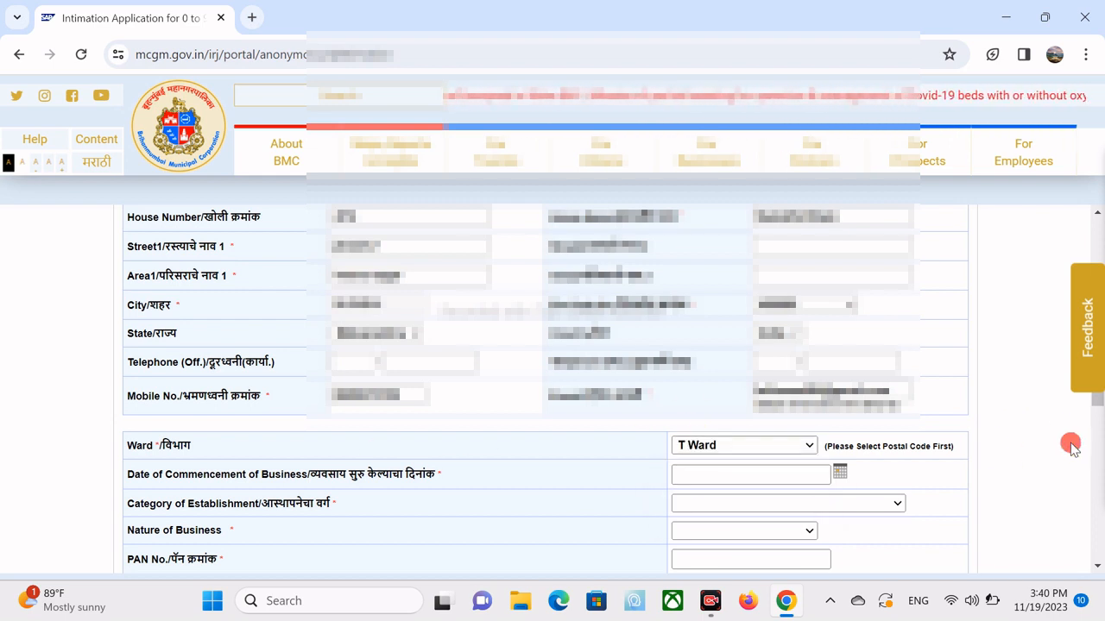
scroll(1070, 445, down, 1)
scroll(1070, 445, down, 3)
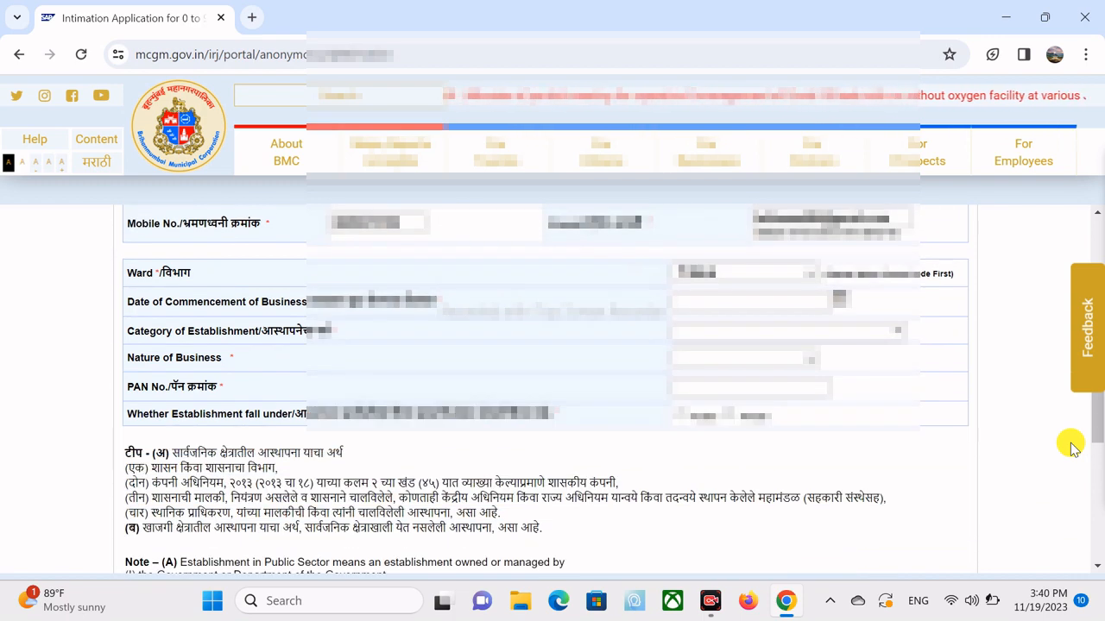
click(732, 298)
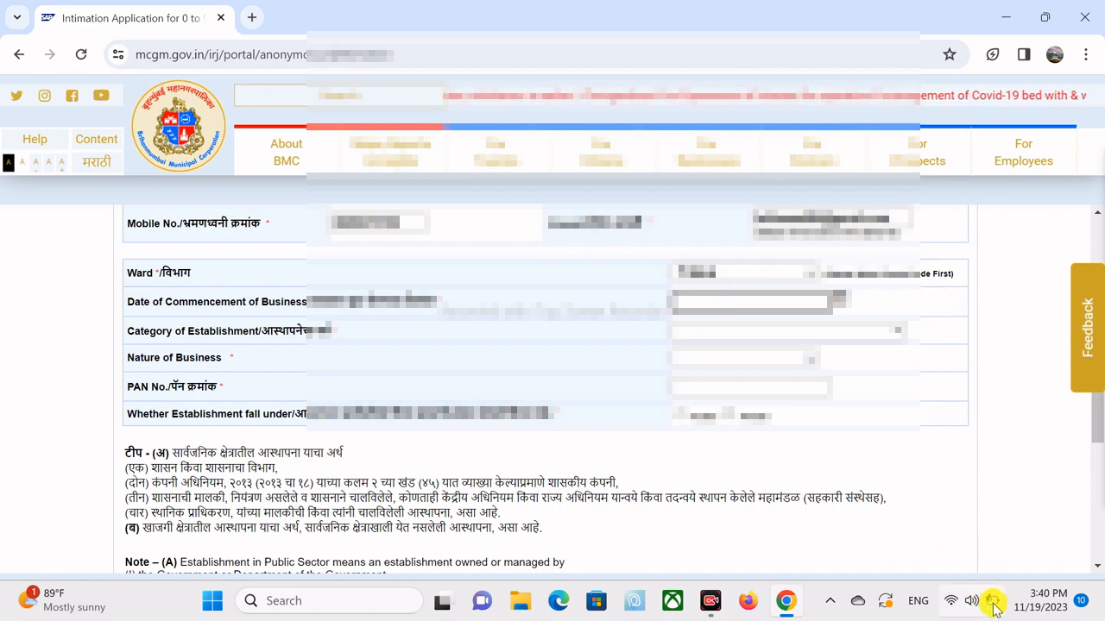
mouse_move(995, 609)
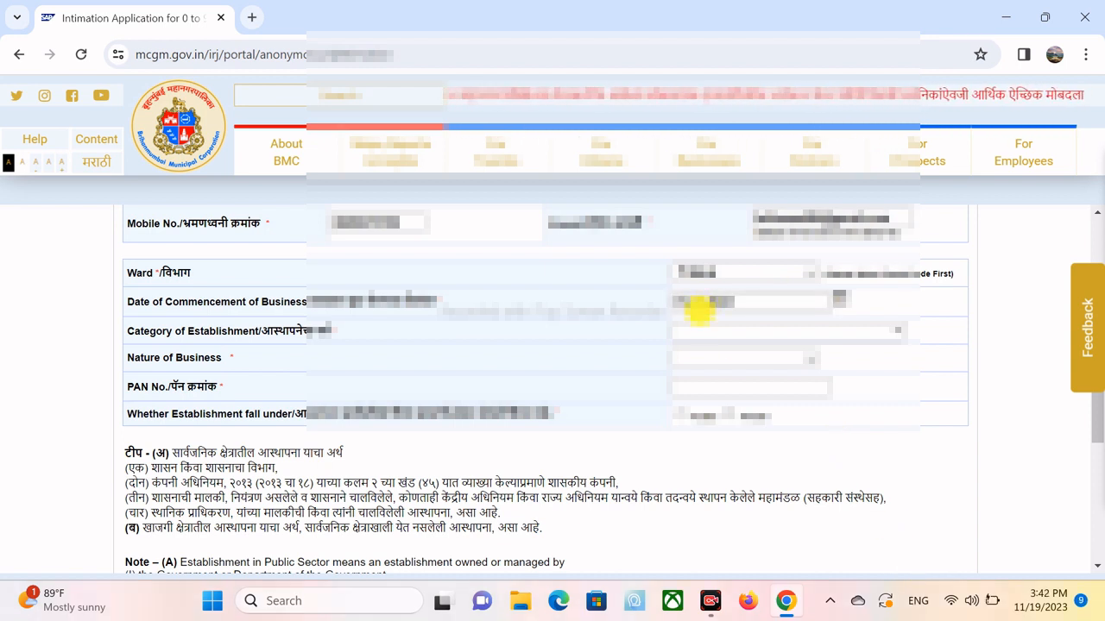
click(711, 331)
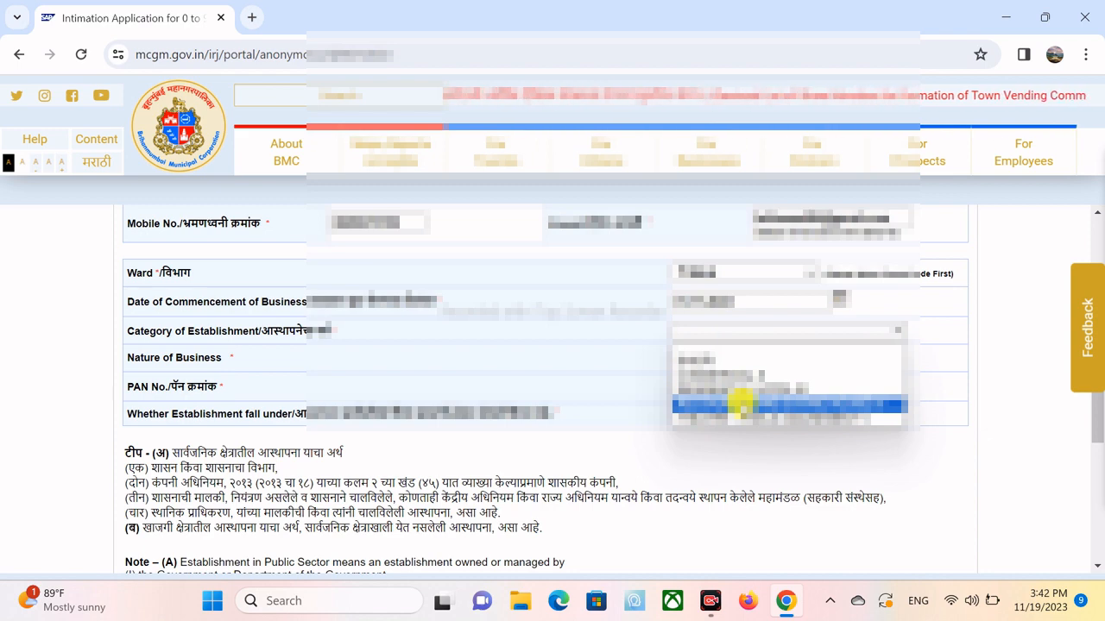
- Set Category of Establishment to SHOP I and Nature of Business to FOOD & VEGETABLES
click(704, 354)
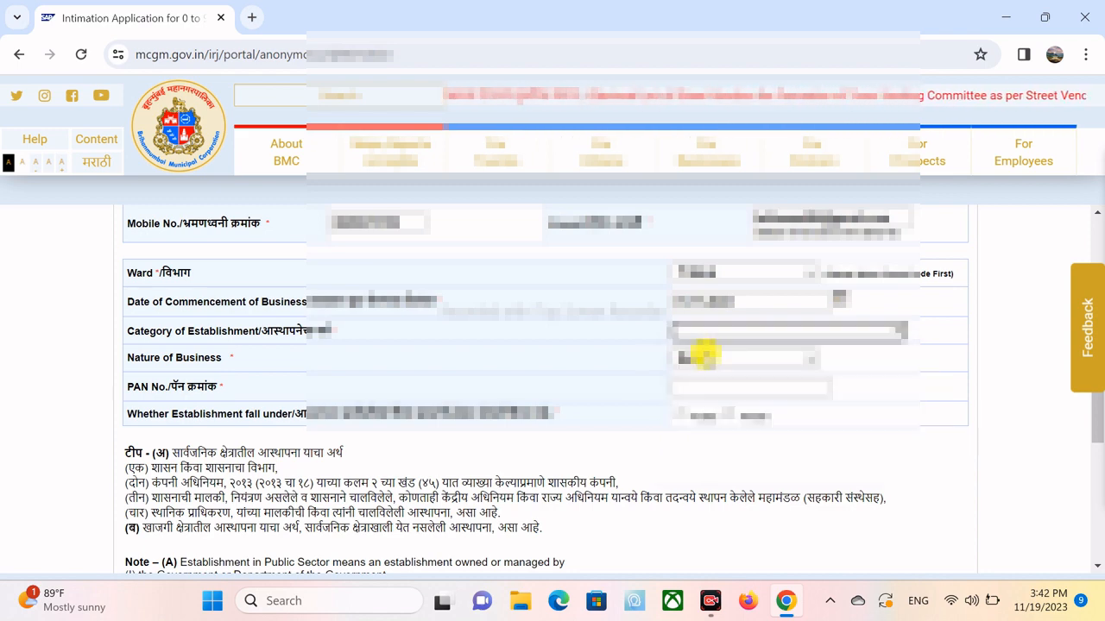
key(Down)
key(Down)
key(Down)
key(Down)
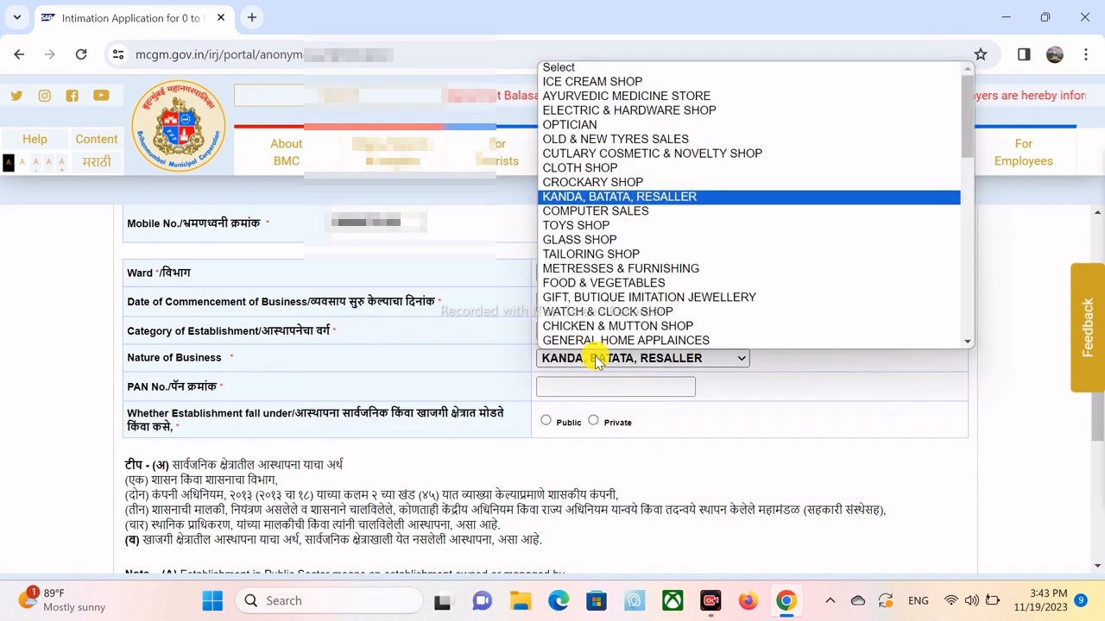
key(Down)
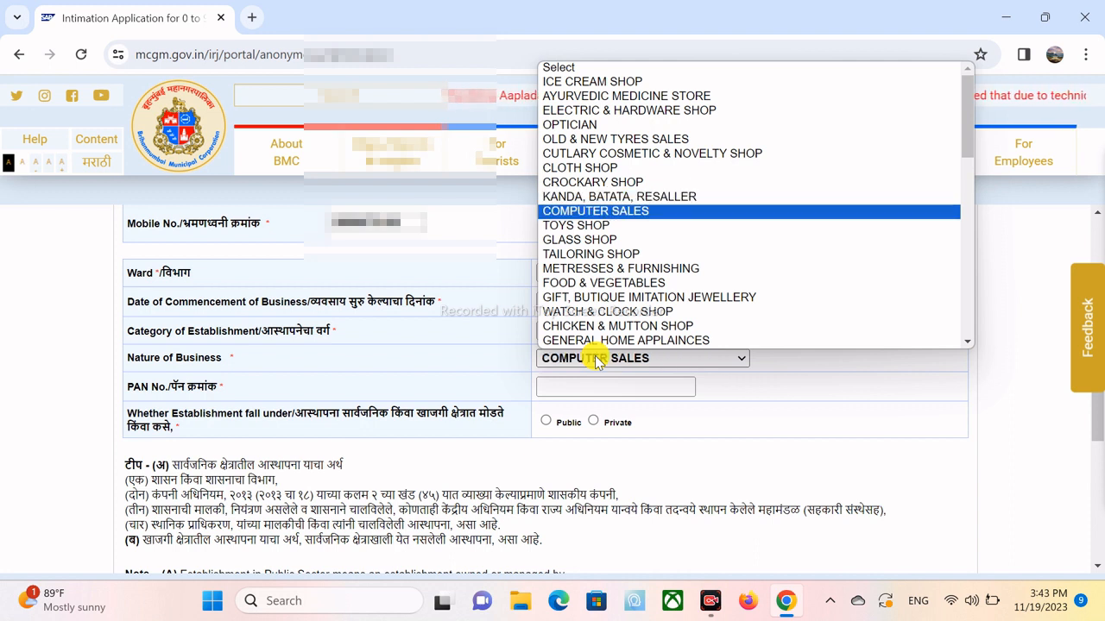
key(Down)
key(Down)
key(Down)
key(Down)
key(Down)
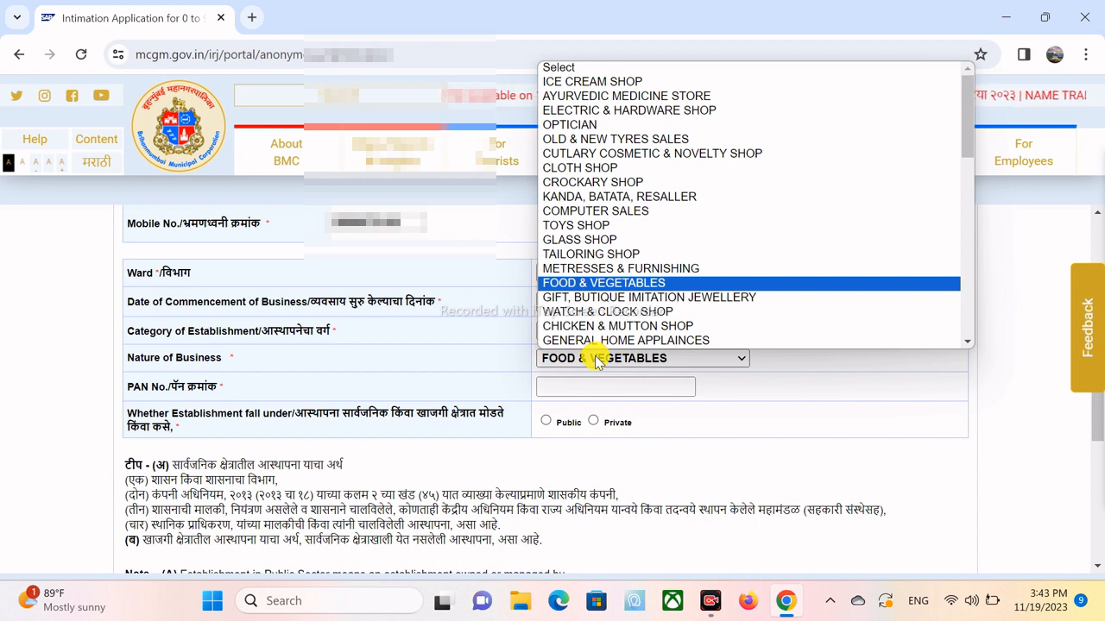
key(Down)
key(Down)
key(Down)
key(Down)
key(Down)
key(Down)
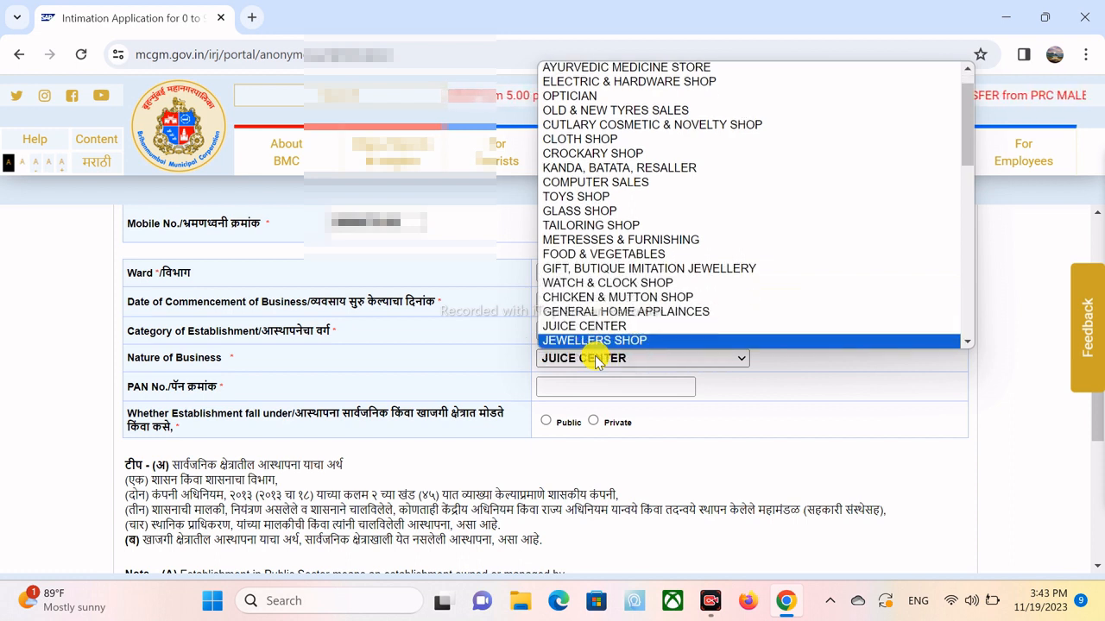
key(Down)
key(Down)
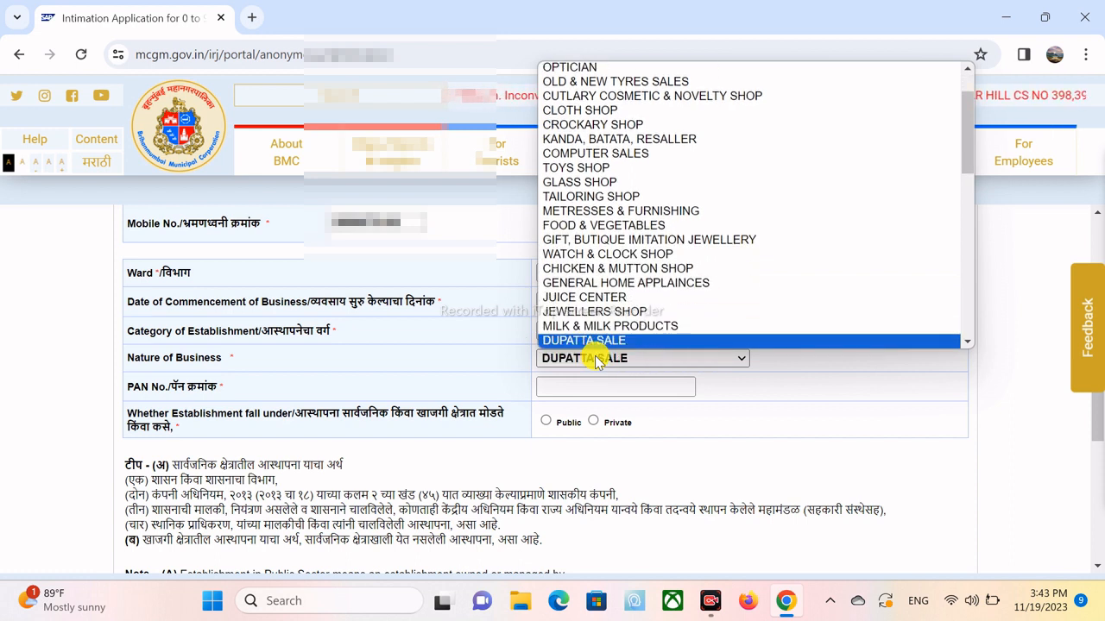
key(Down)
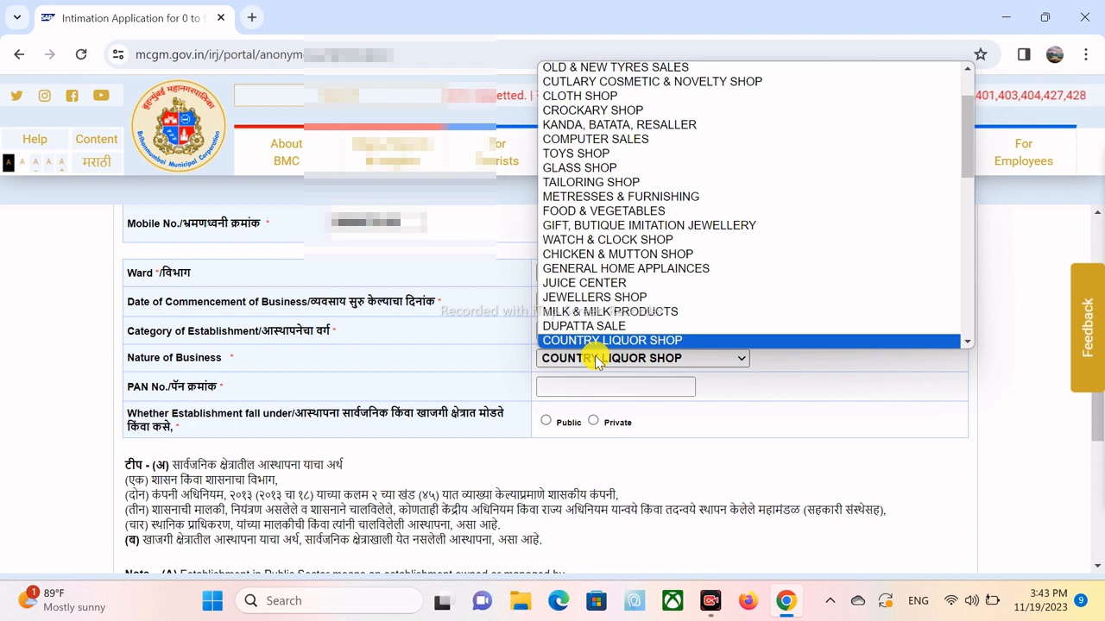
key(Down)
key(Down)
key(Down)
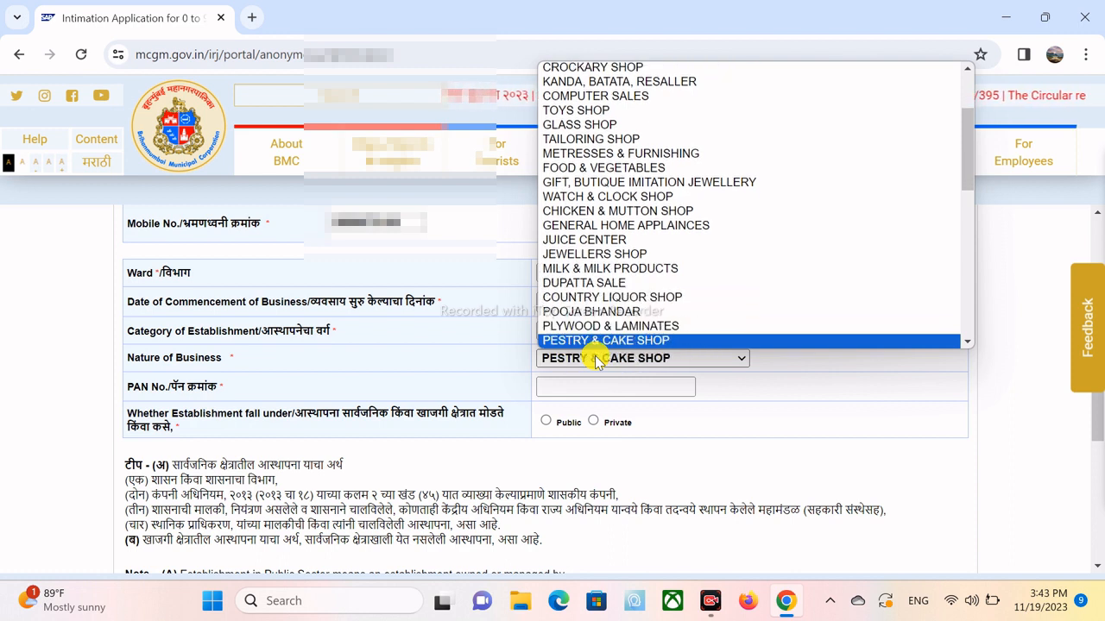
key(Down)
key(Down)
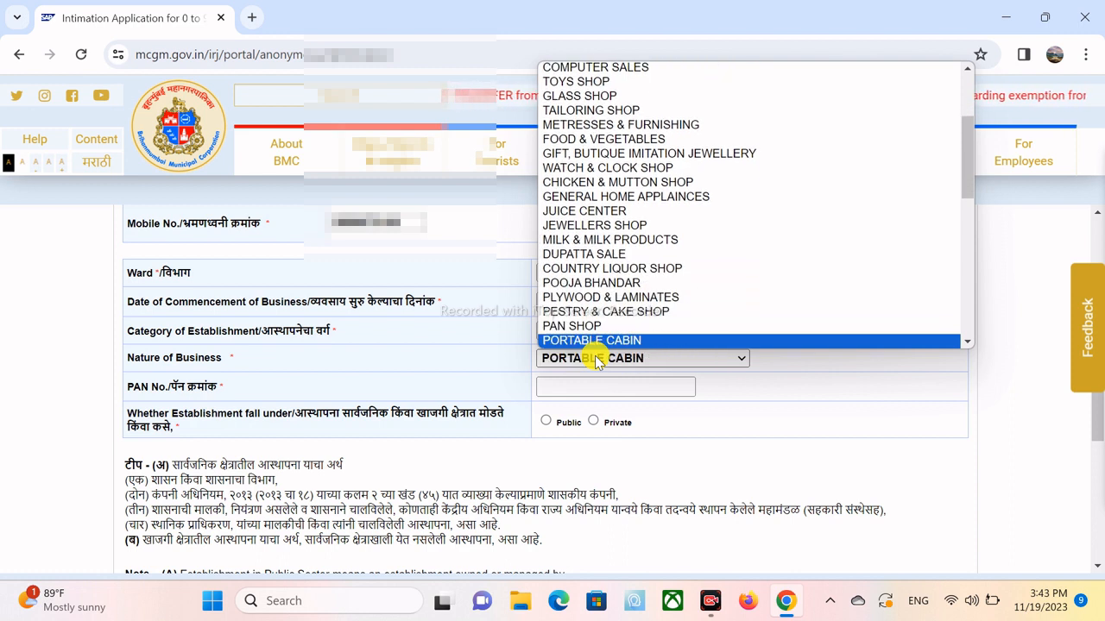
key(Down)
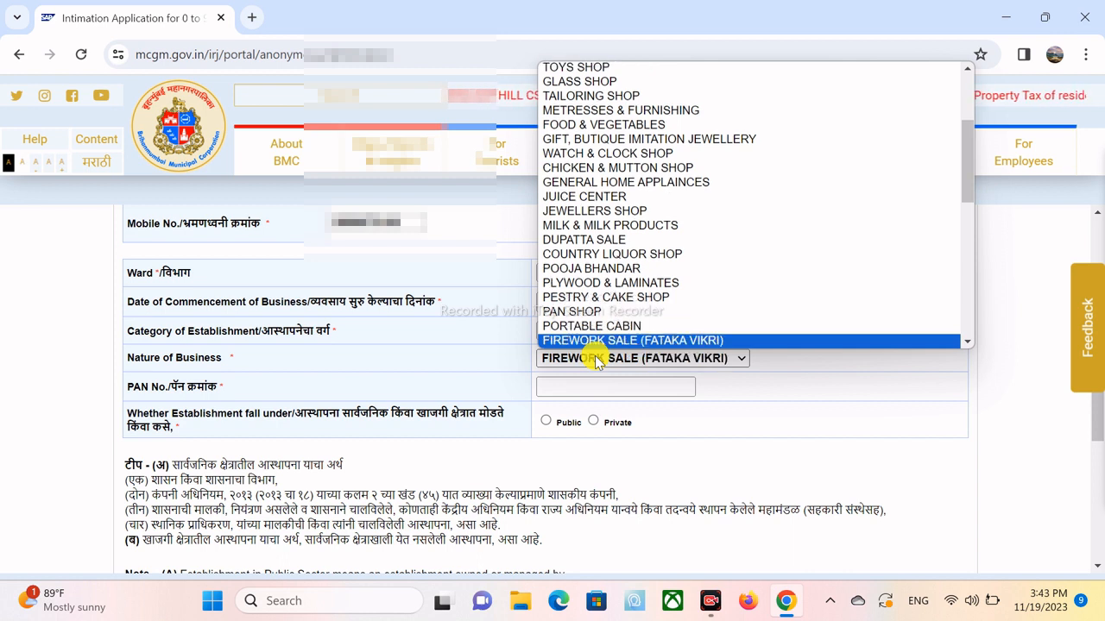
key(Down)
key(Down)
key(Down)
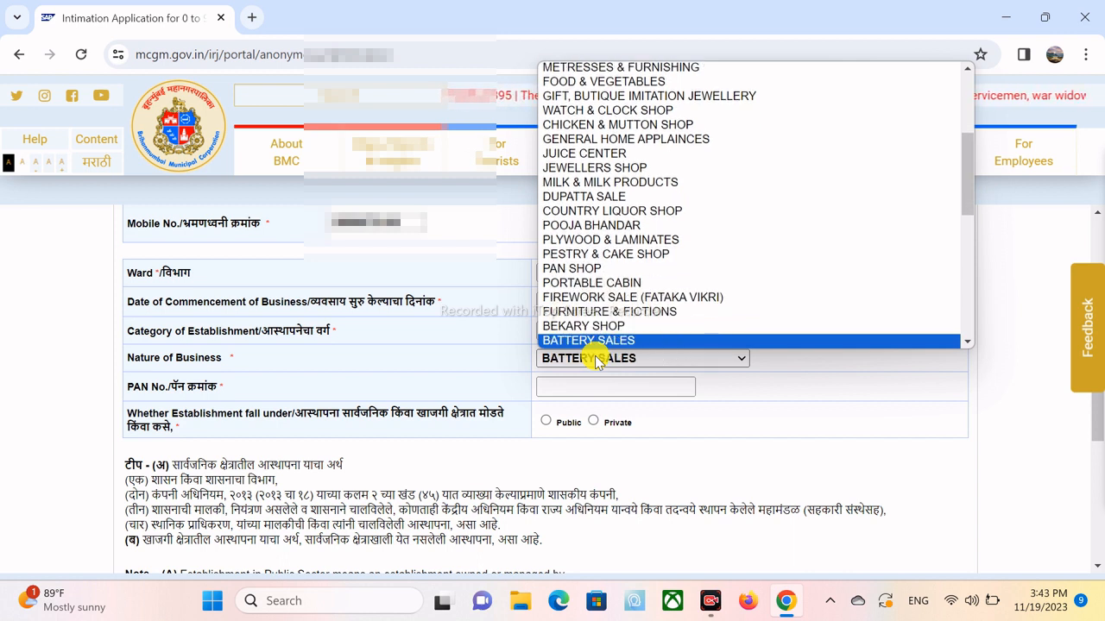
key(Down)
key(Down)
key(Down)
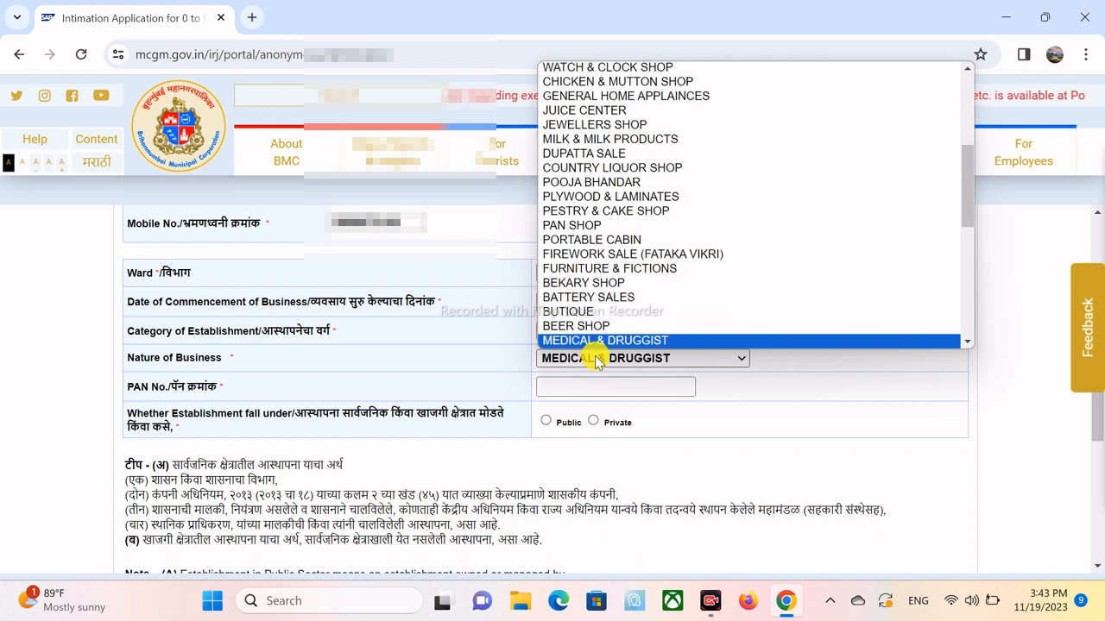
key(Down)
key(Down)
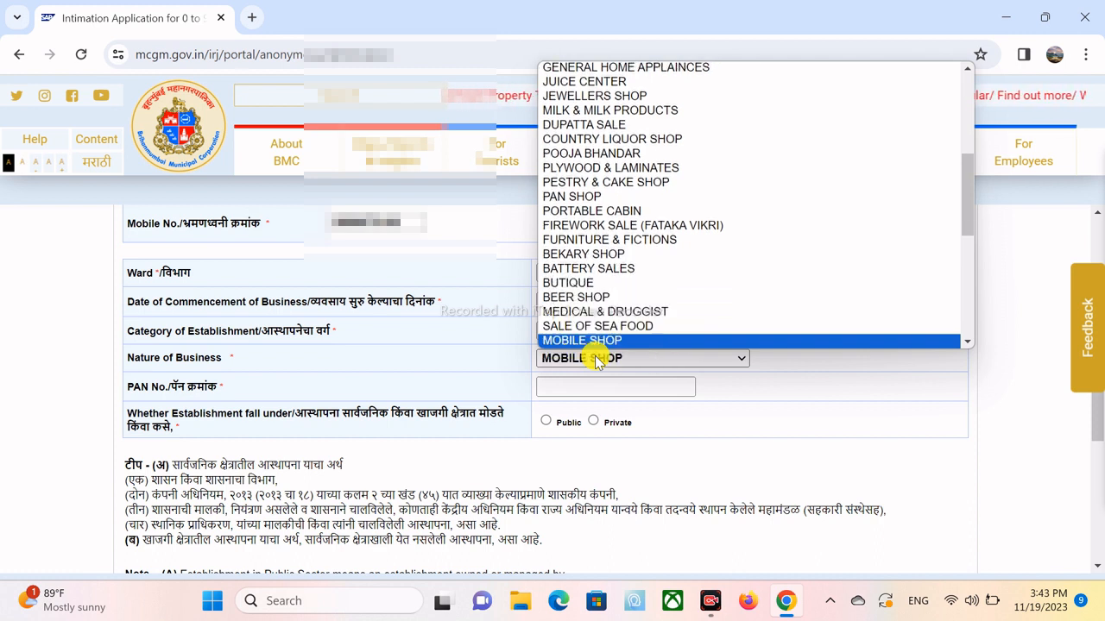
key(Down)
key(Down)
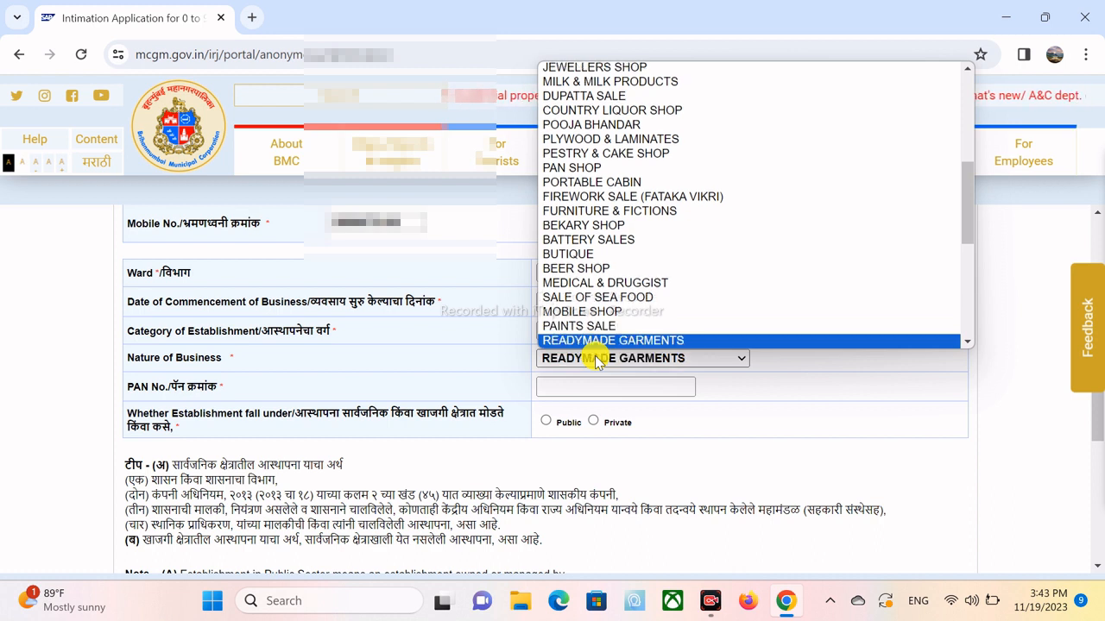
key(Down)
key(Down)
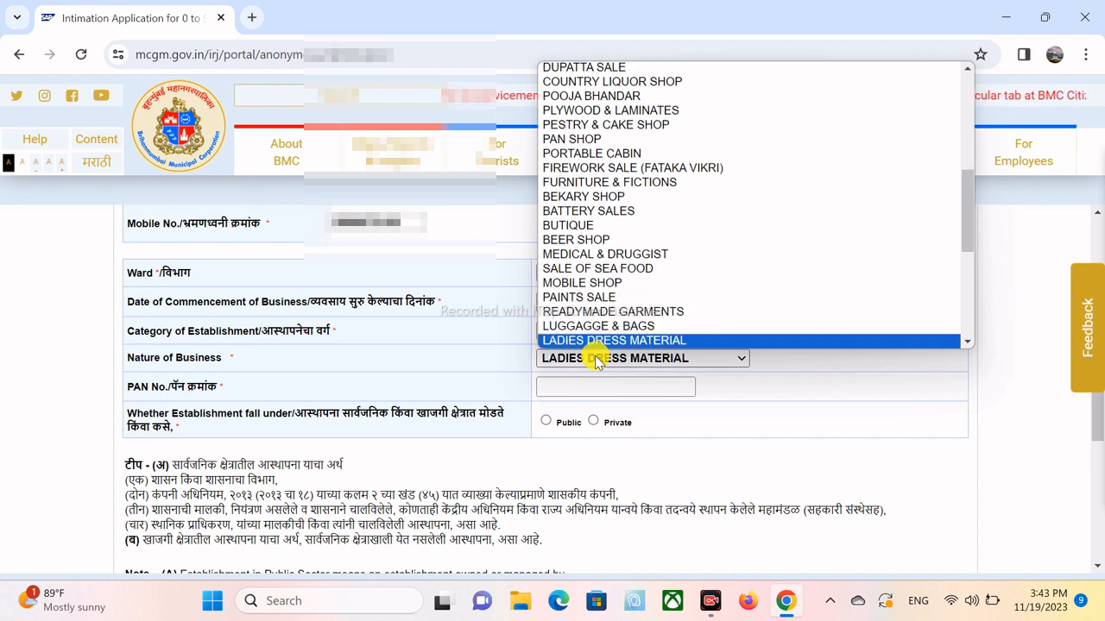
key(Down)
key(Down)
key(Down)
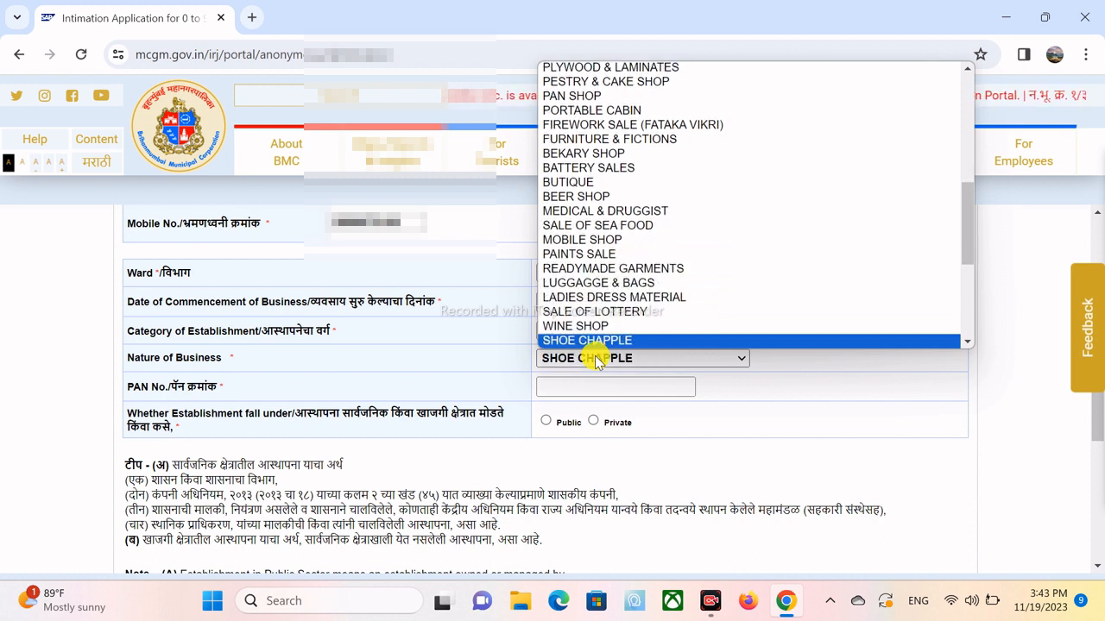
key(Down)
key(Down)
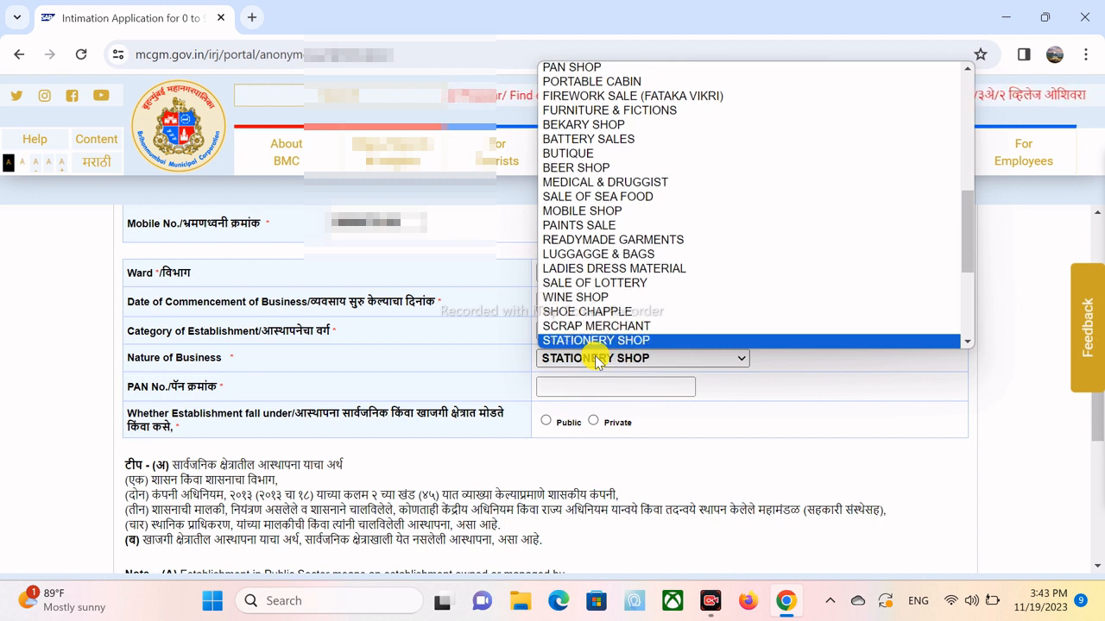
key(Down)
key(Down)
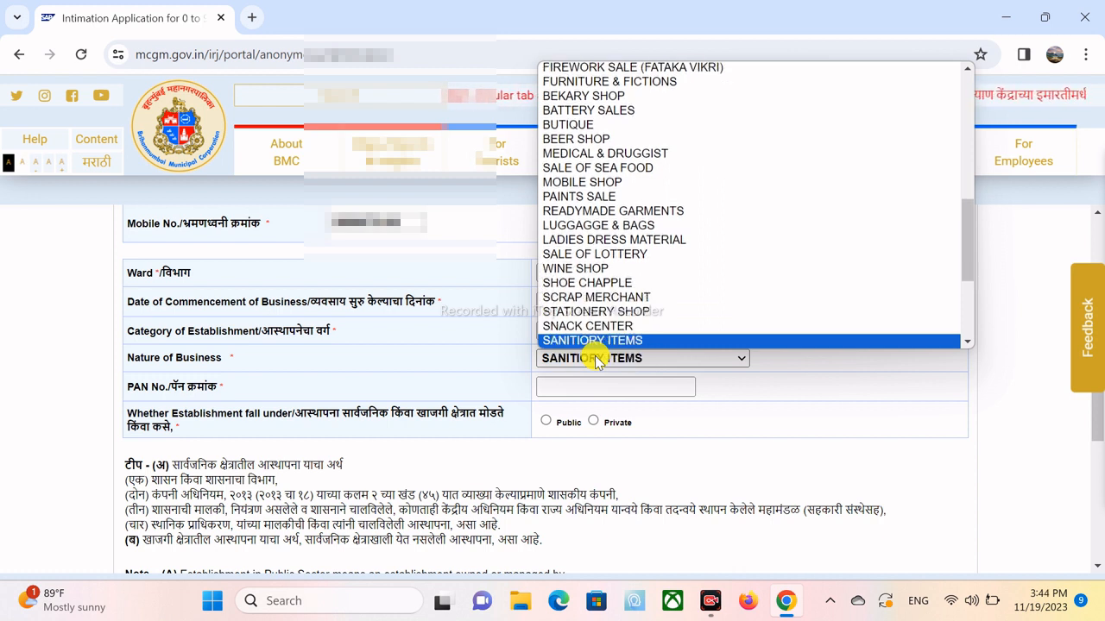
key(Down)
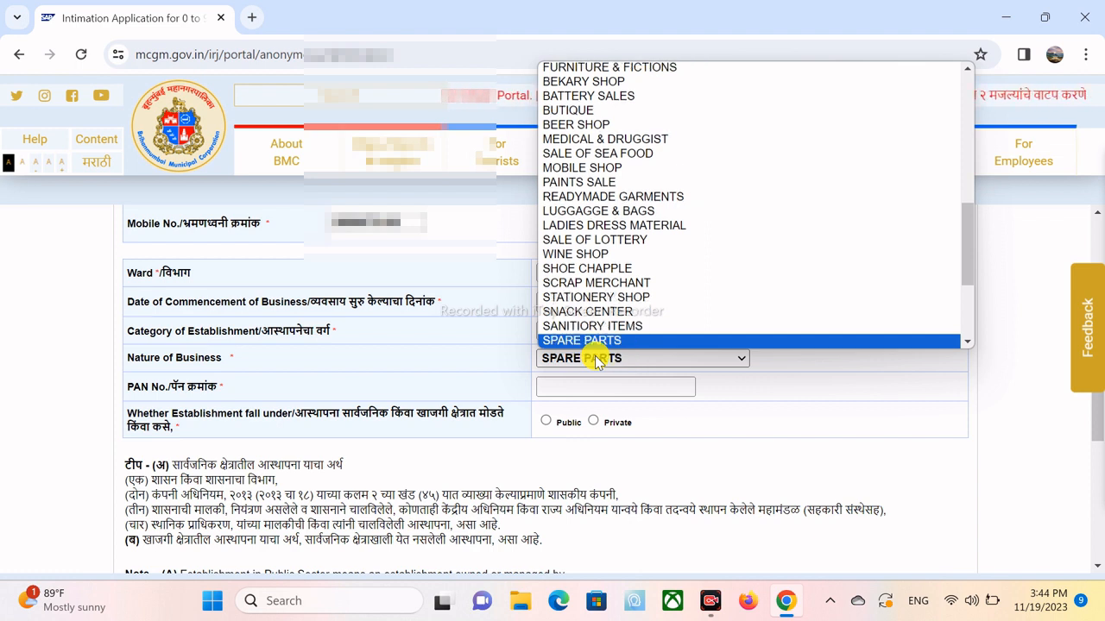
key(Down)
key(Down)
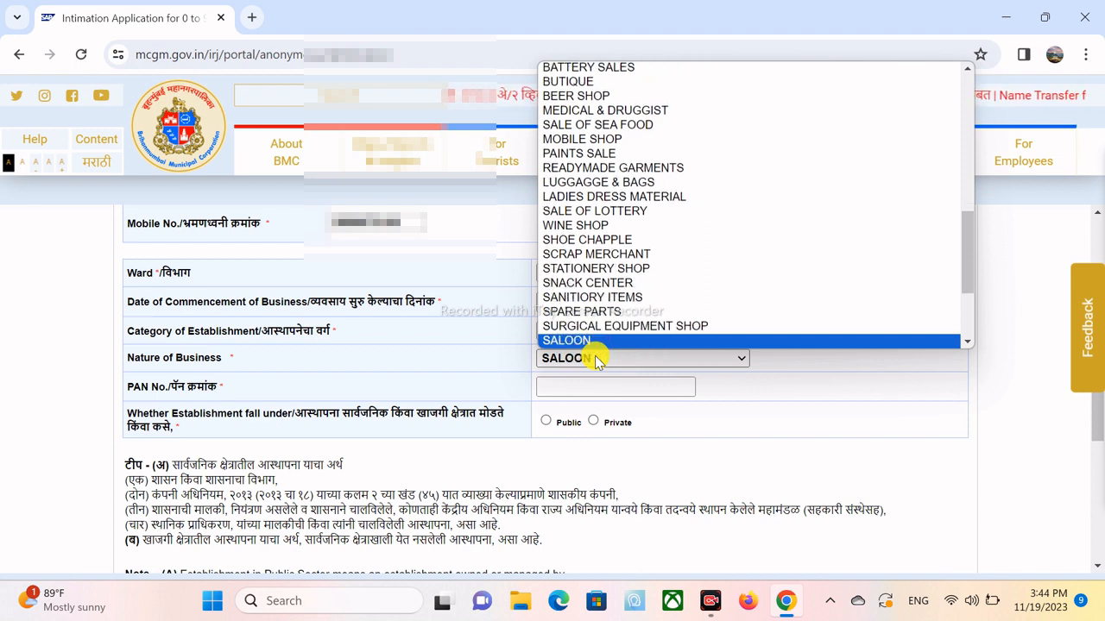
key(Down)
key(Down)
key(Down)
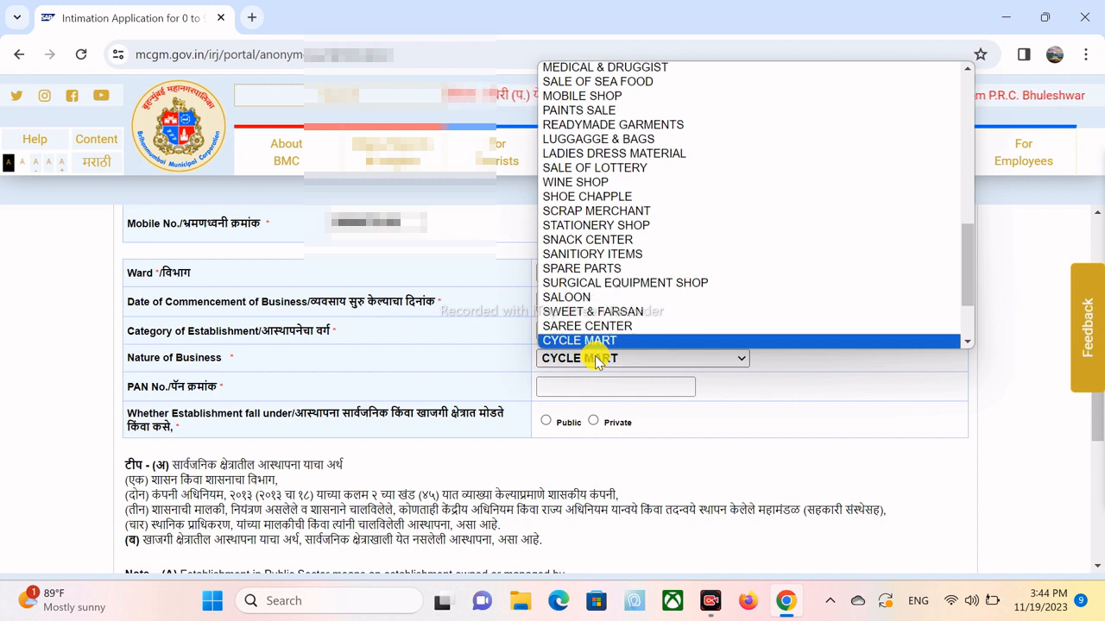
key(Down)
key(Down)
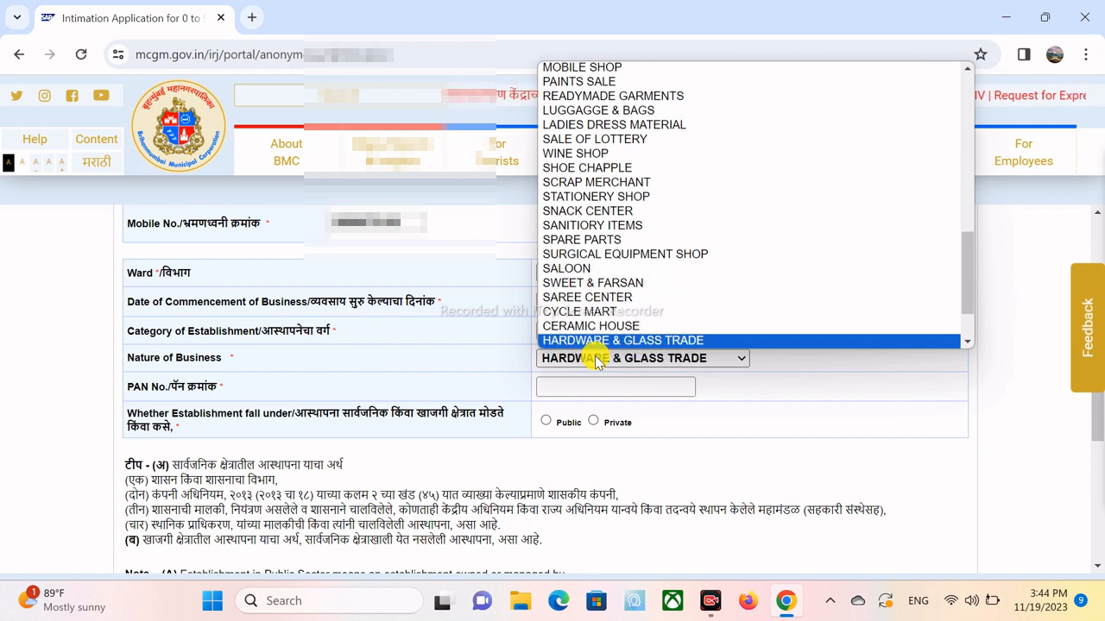
key(Down)
key(Down)
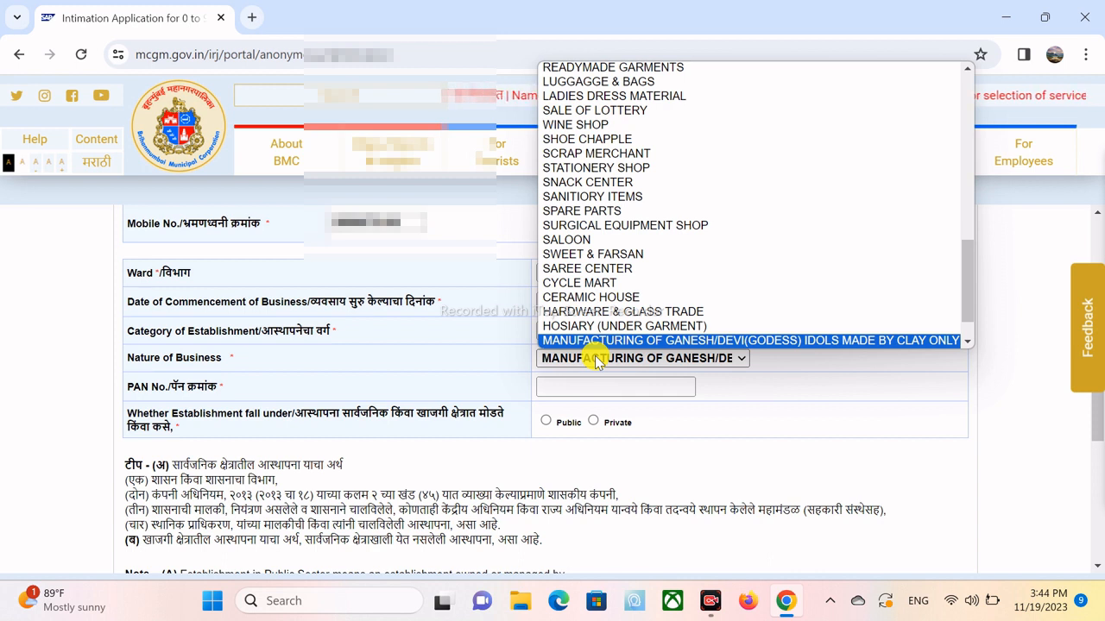
key(Down)
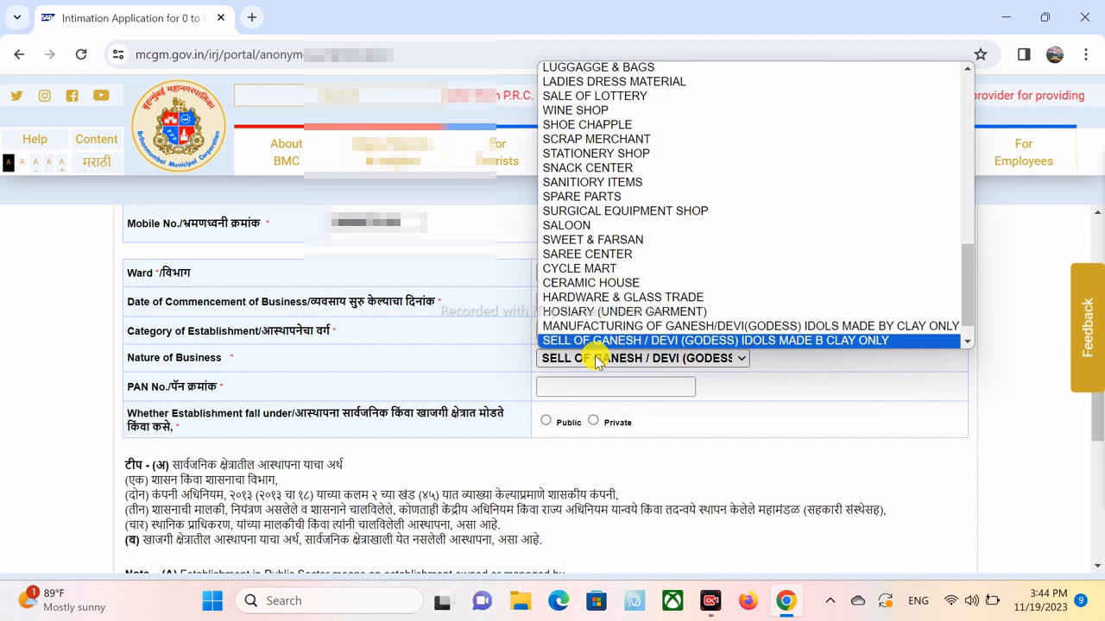
key(Down)
key(Down)
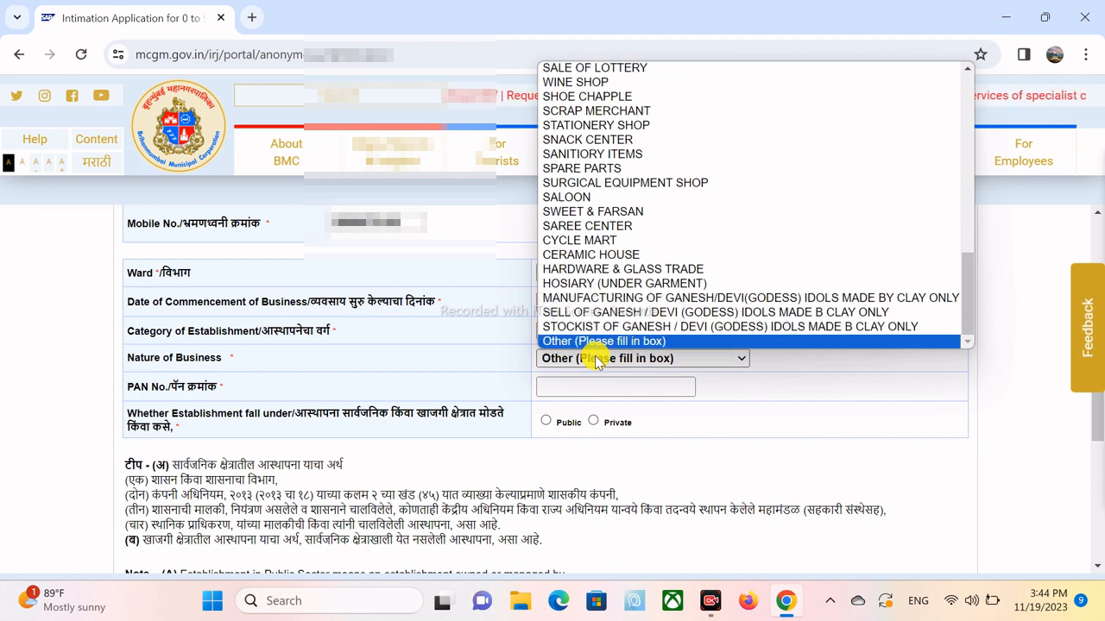
key(Up)
key(Up)
key(Up)
key(Up)
key(Up)
key(Up)
key(Up)
key(Up)
key(Up)
key(Up)
key(Up)
key(Up)
key(Up)
key(Up)
key(Up)
key(Up)
key(Up)
key(Up)
key(Up)
key(Up)
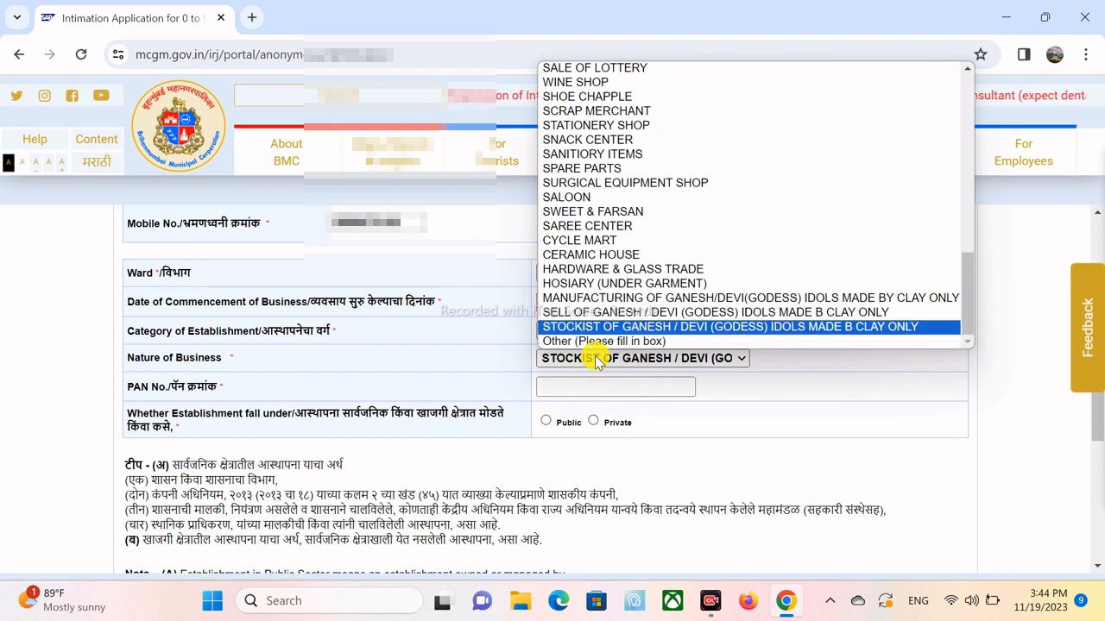
key(Up)
key(Up)
key(Up)
key(Up)
key(Up)
key(Up)
key(Up)
key(Up)
key(Up)
key(Up)
key(Up)
key(Up)
key(Up)
key(Up)
key(Up)
key(Up)
key(Up)
key(Up)
key(Up)
key(Up)
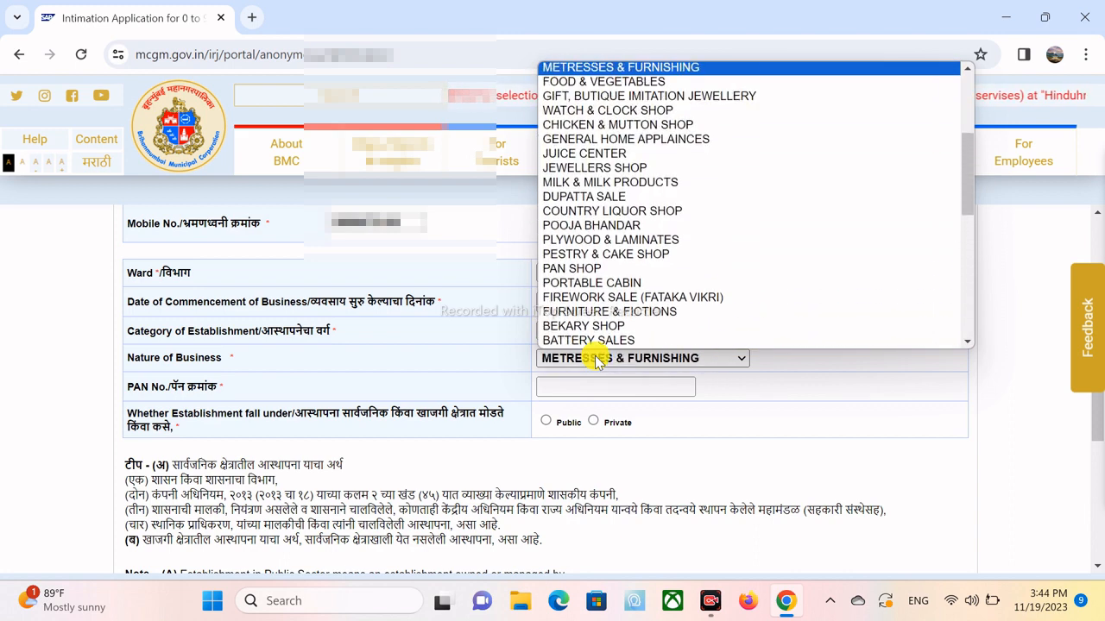
key(Down)
key(Down)
key(Down)
key(Down)
key(Down)
key(Down)
key(Down)
key(Down)
key(Down)
key(Down)
key(Down)
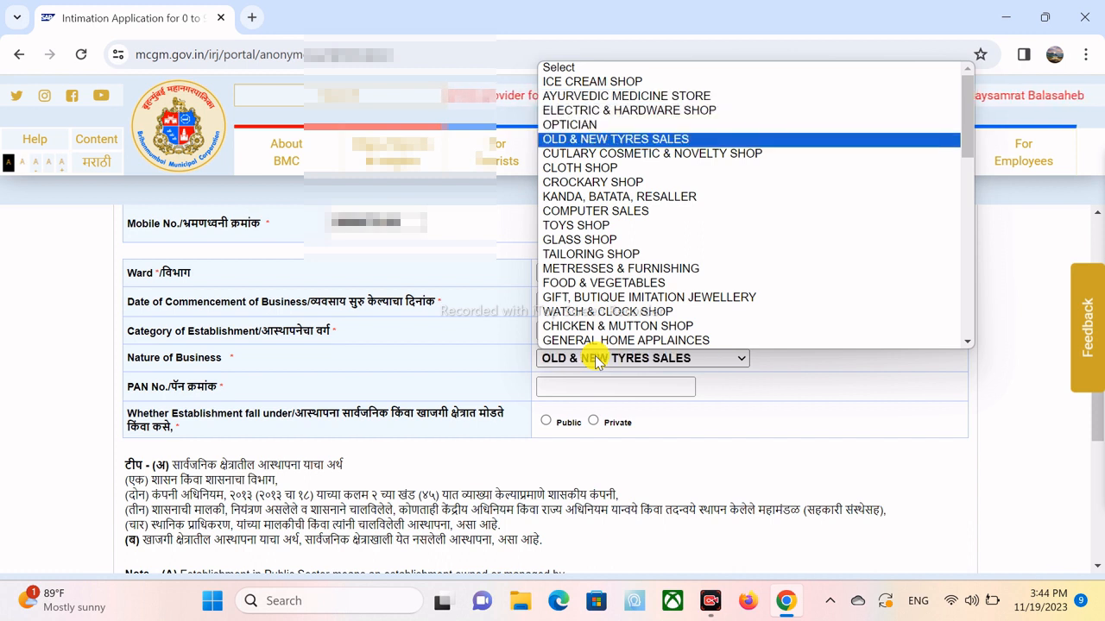
key(Down)
key(Down)
key(Down)
key(Down)
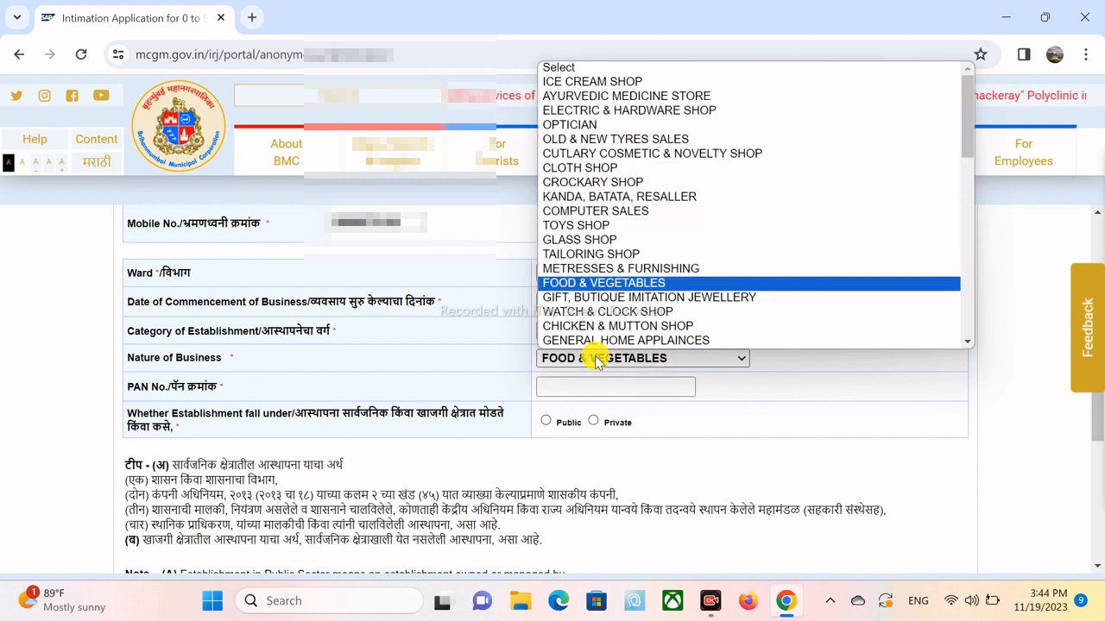
click(601, 284)
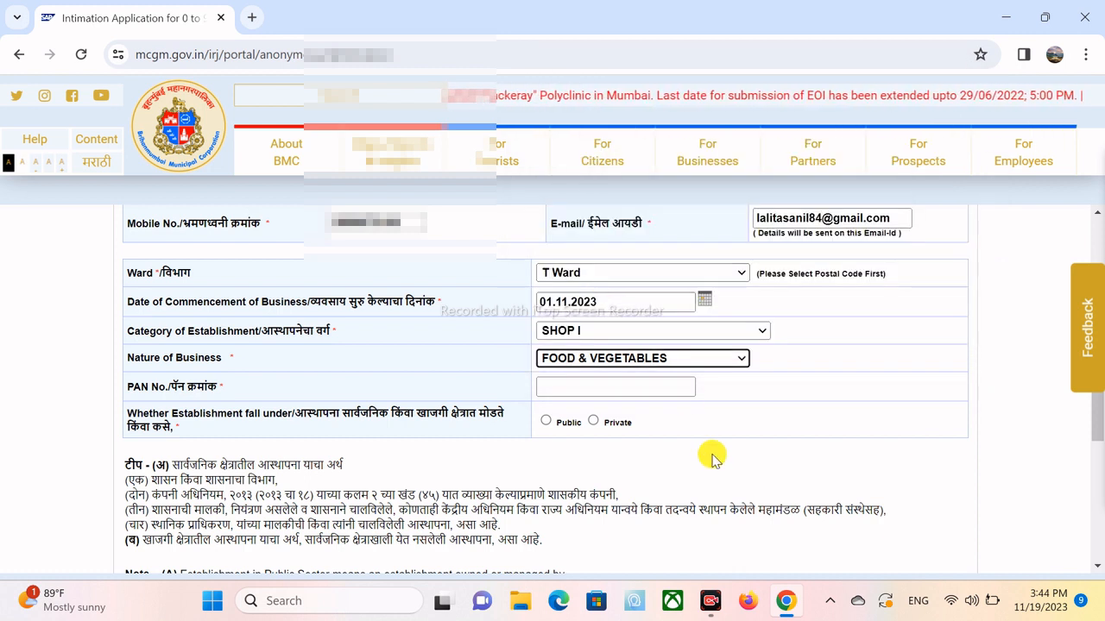
- Enter the establishment's PAN number and mark it as Private
click(552, 387)
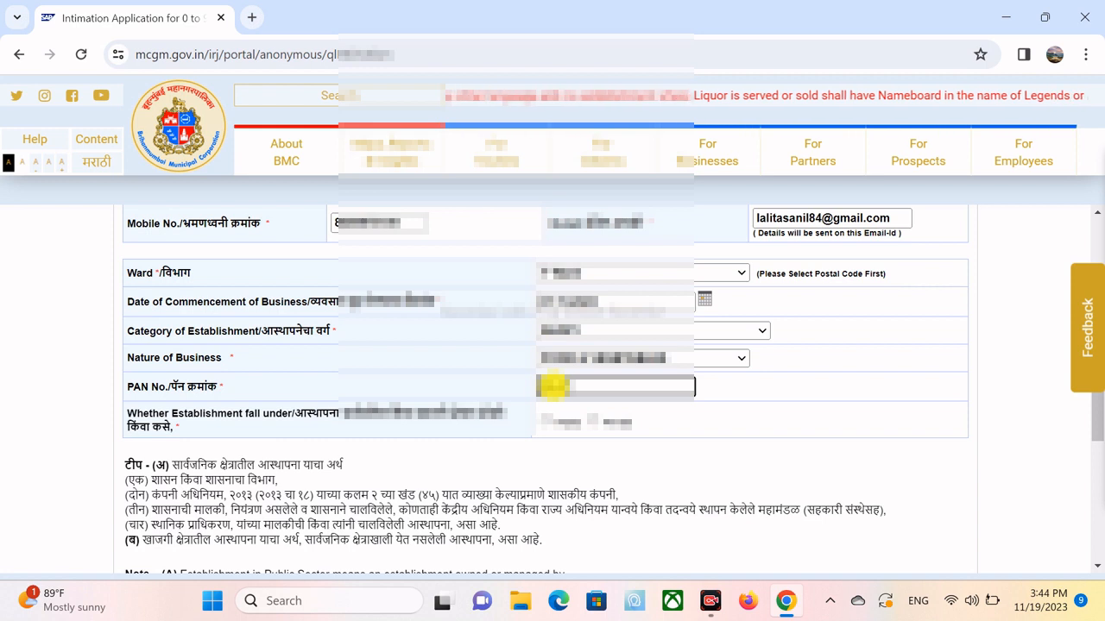
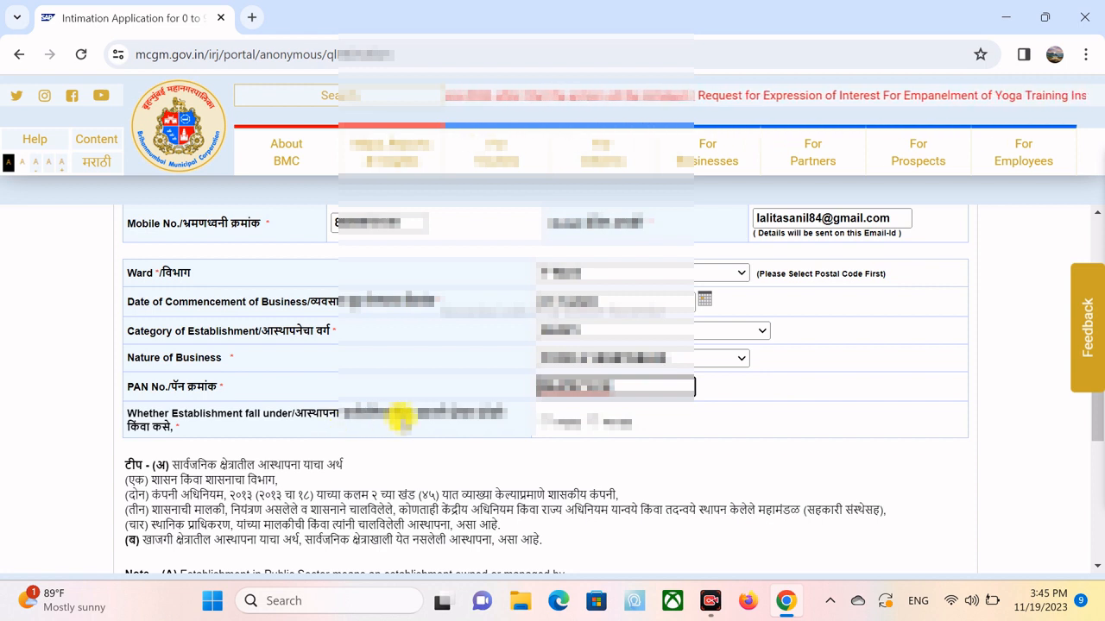
click(597, 421)
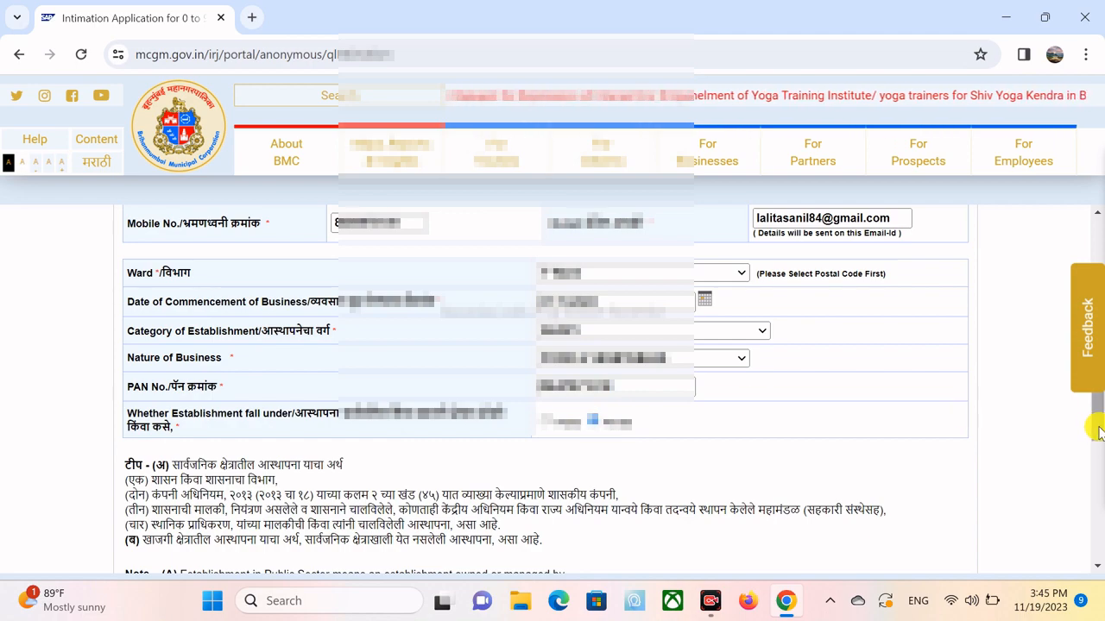
drag(1097, 424, 1098, 505)
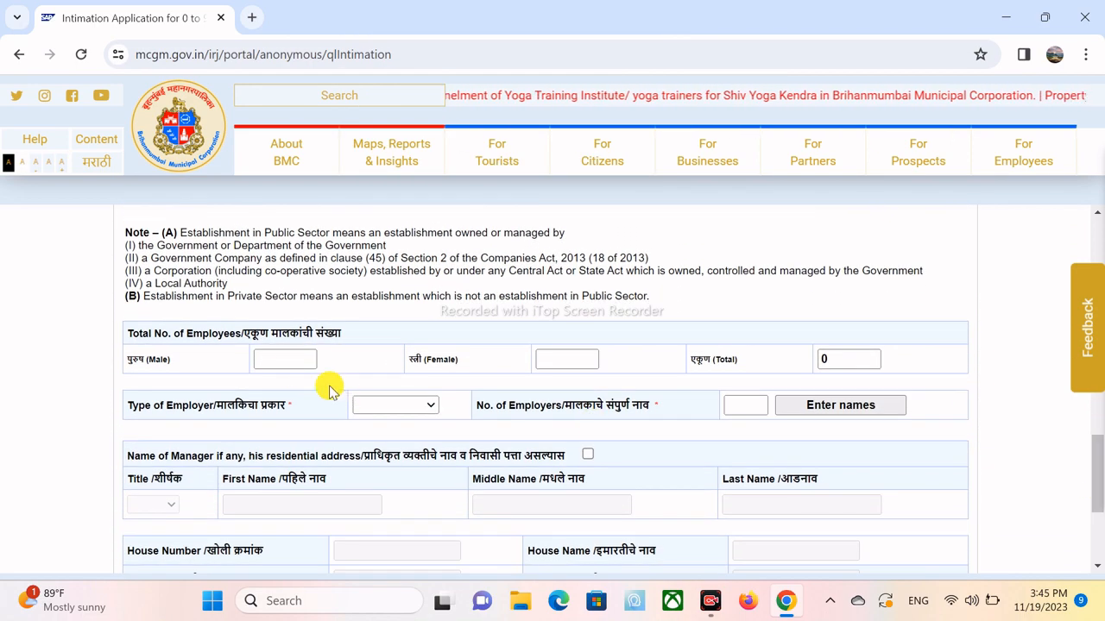
- Record 2 male and 4 female employees, giving a total of 6
click(283, 361)
text(2)
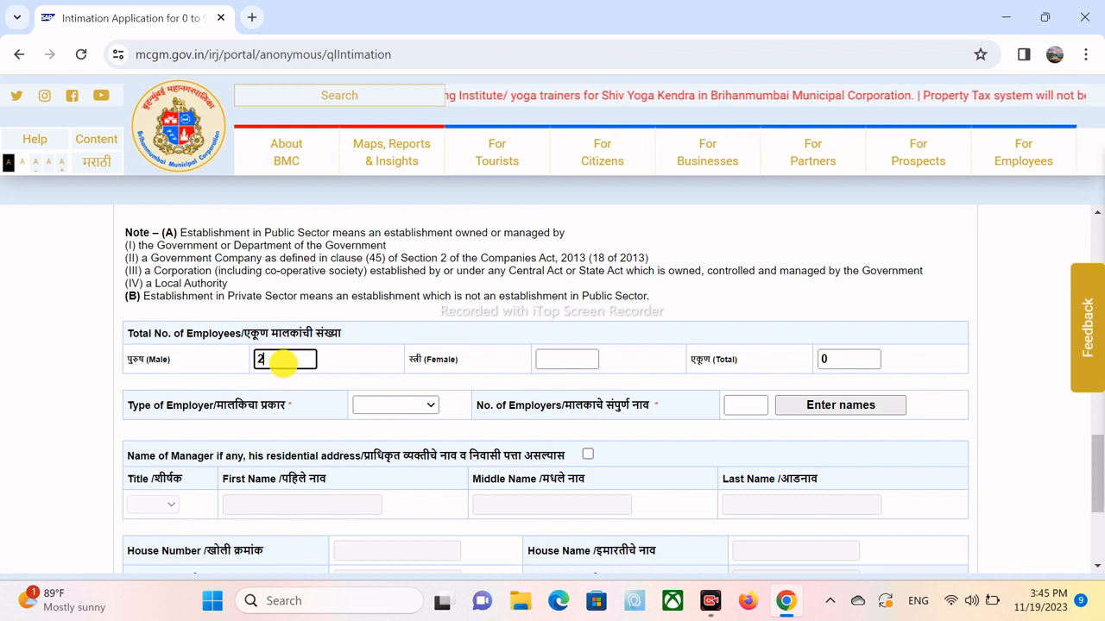
click(566, 361)
text(4)
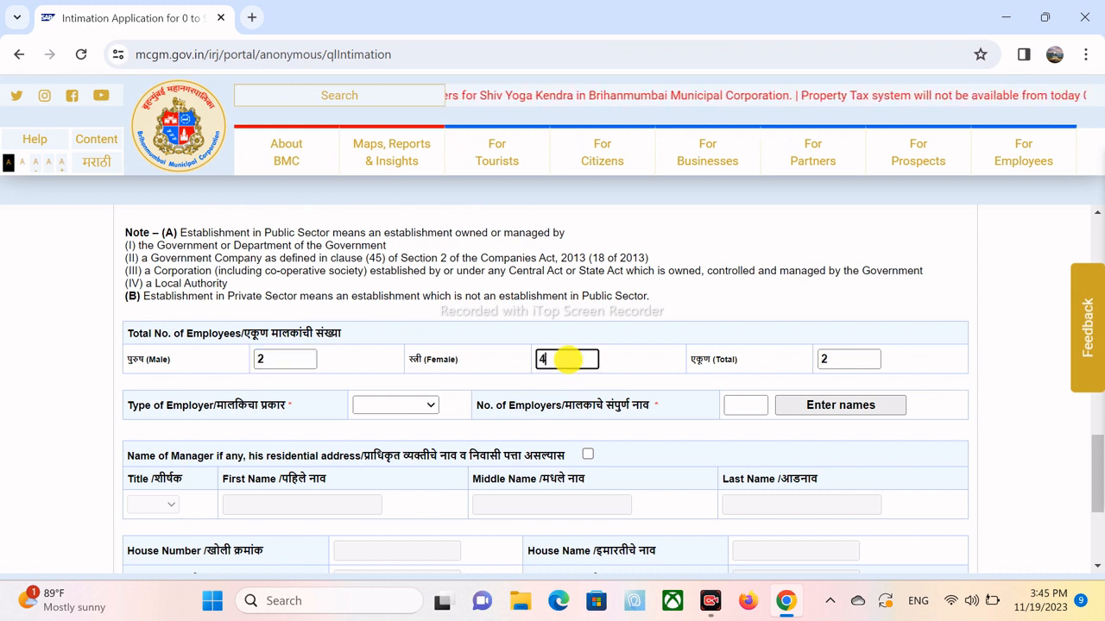
click(628, 364)
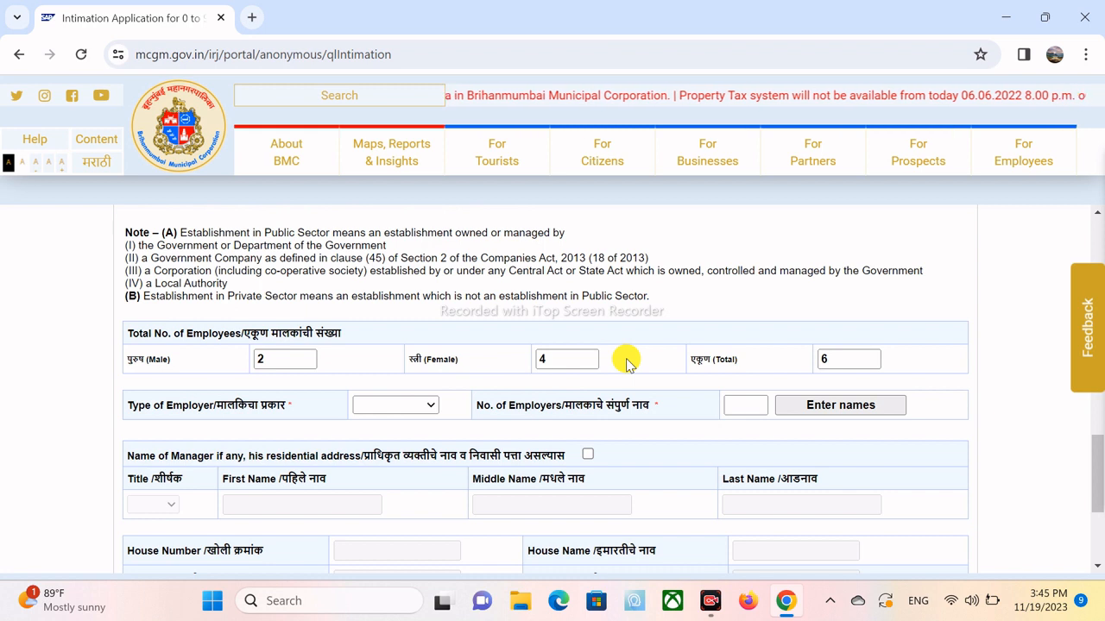
- Select Proprietor as Type of Employer and enter 1 in No. of Employers
click(408, 404)
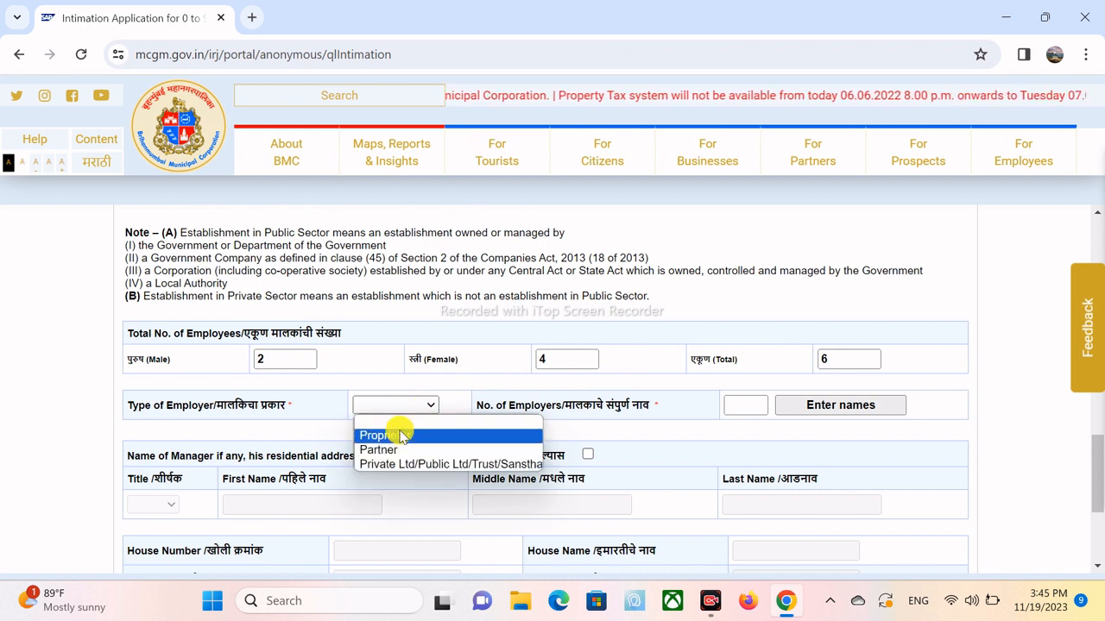
click(400, 436)
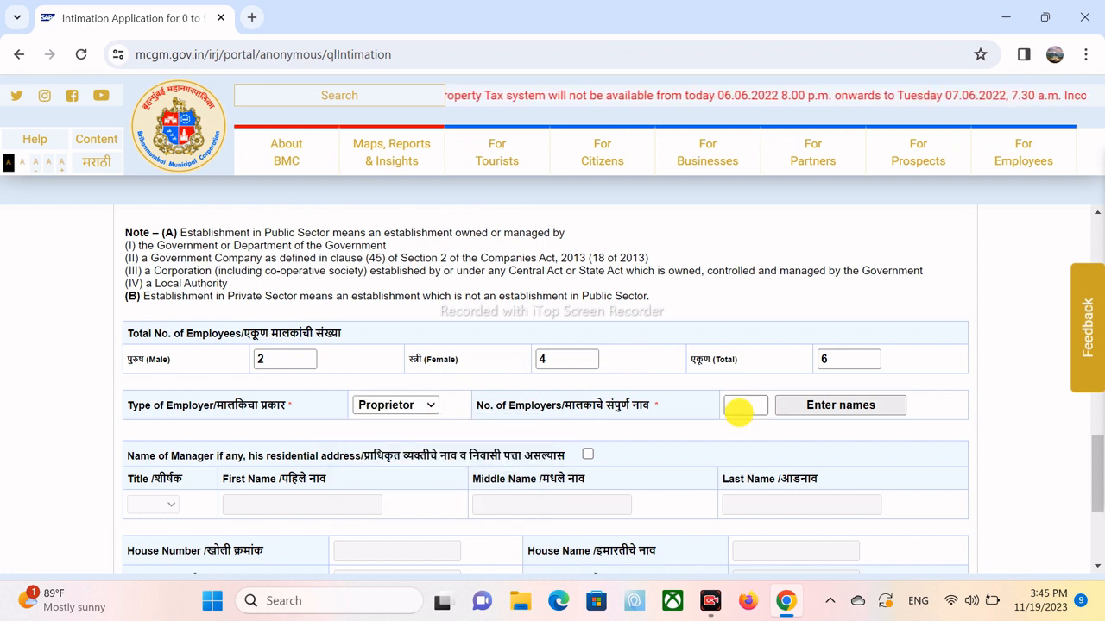
click(739, 405)
text(1)
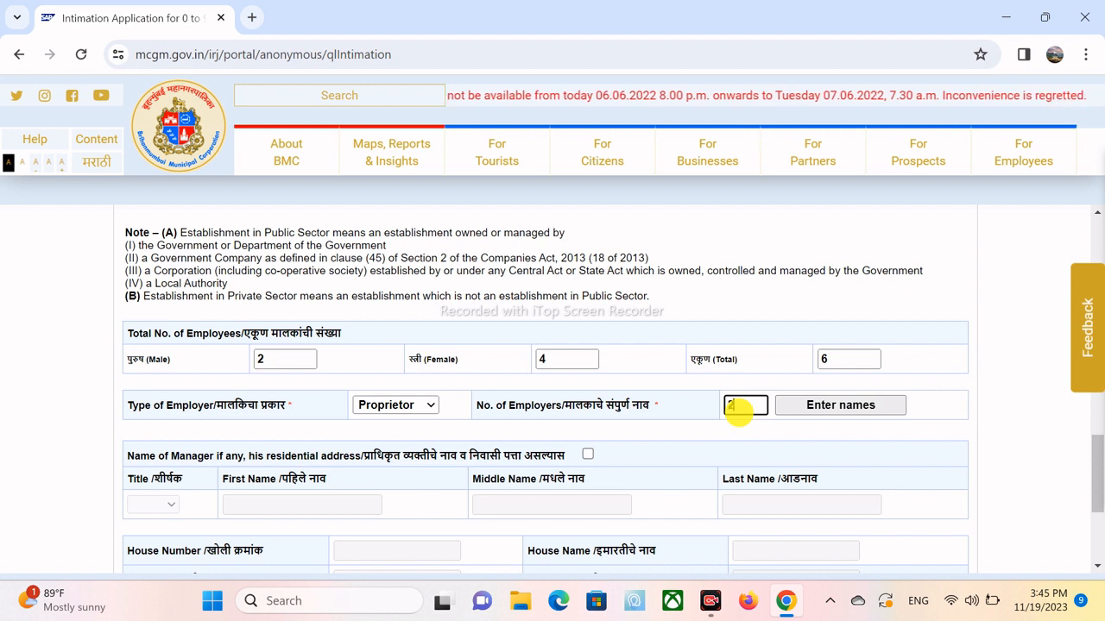
key(BackSpace)
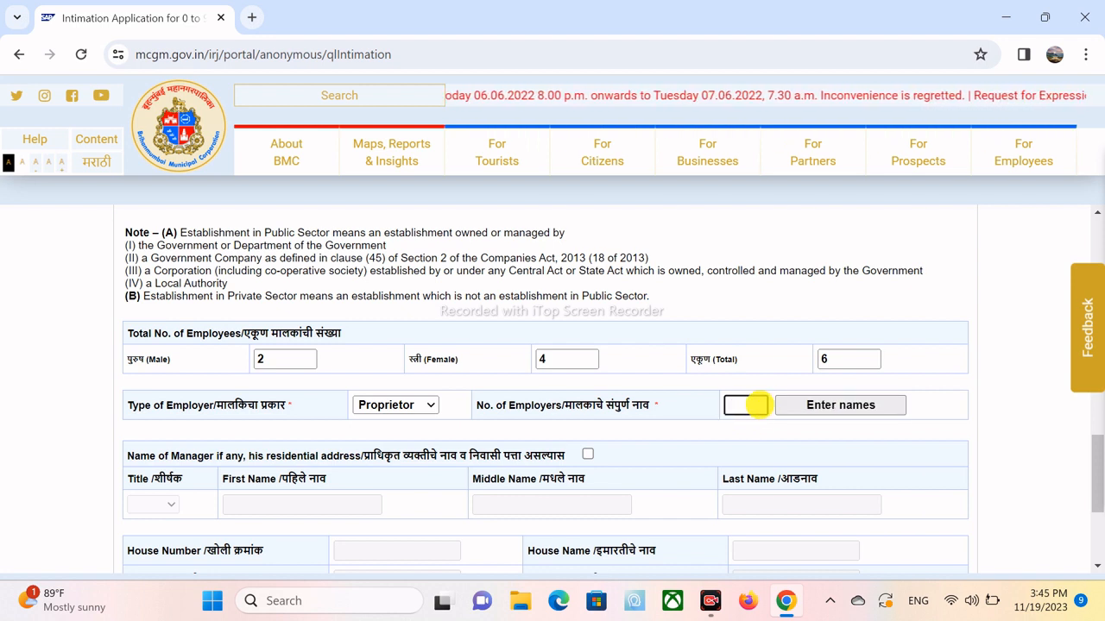
text(1)
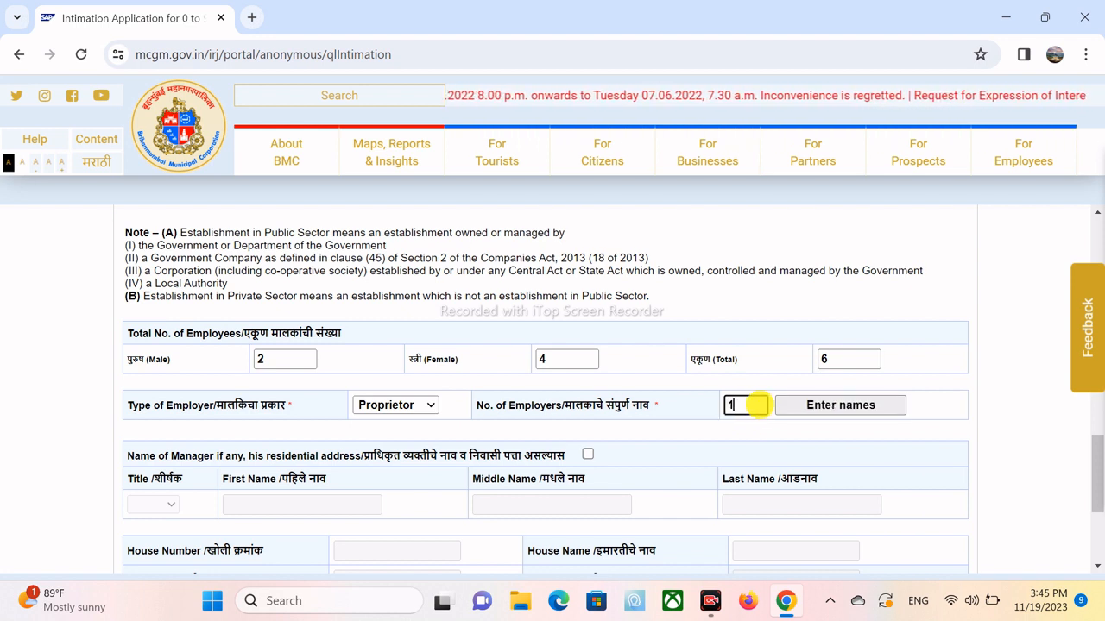
click(634, 440)
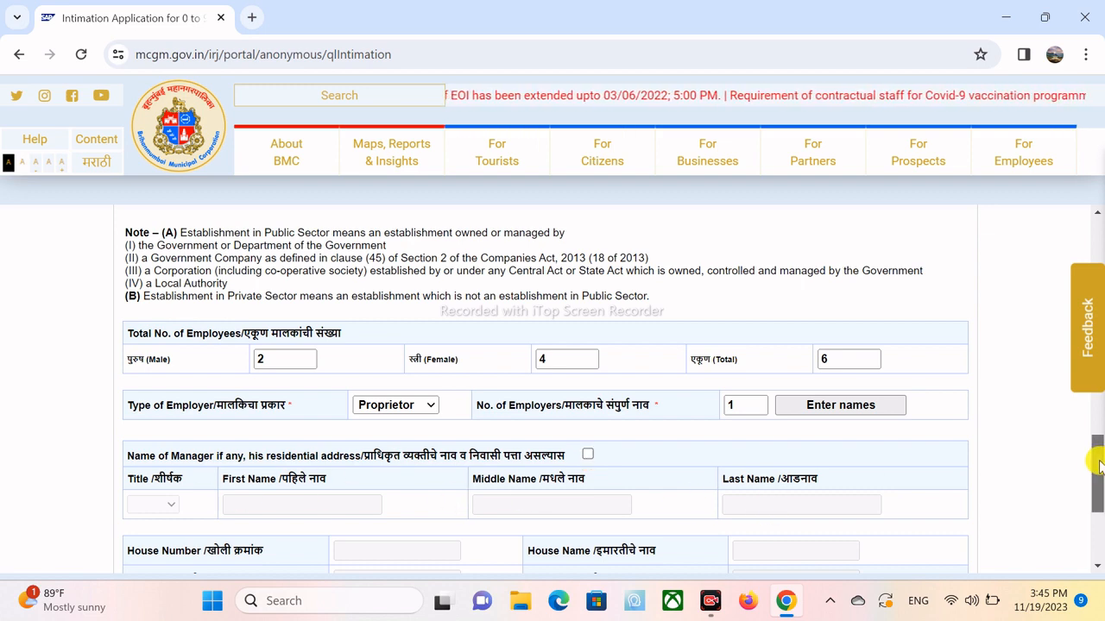
- Finish Employer 1's city field and fill in the employer's postal code
drag(1097, 457, 1099, 522)
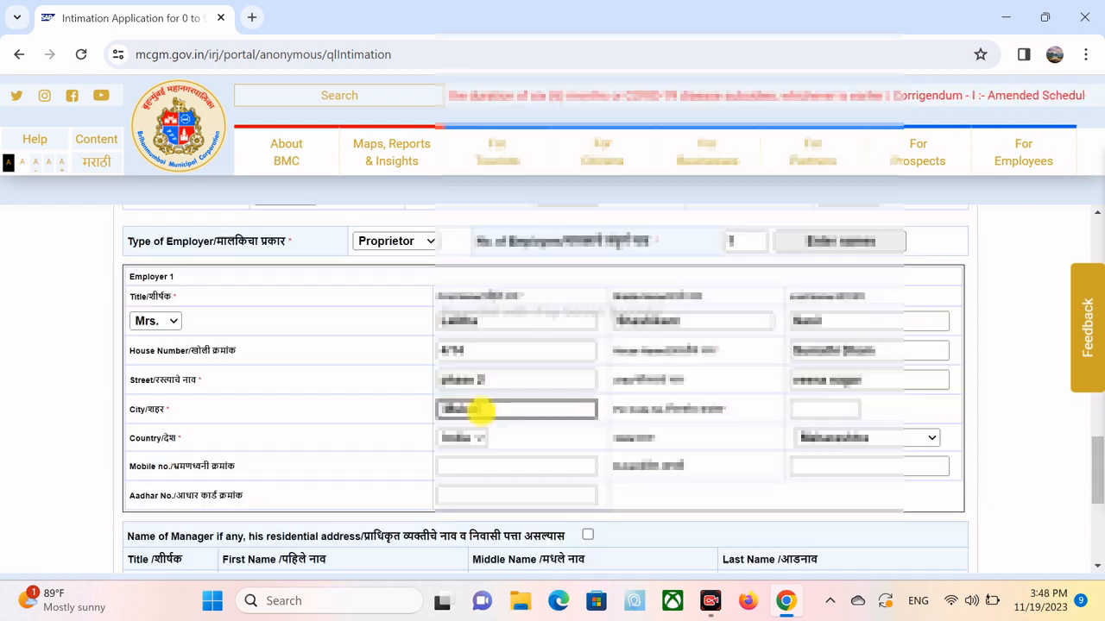
text(west)
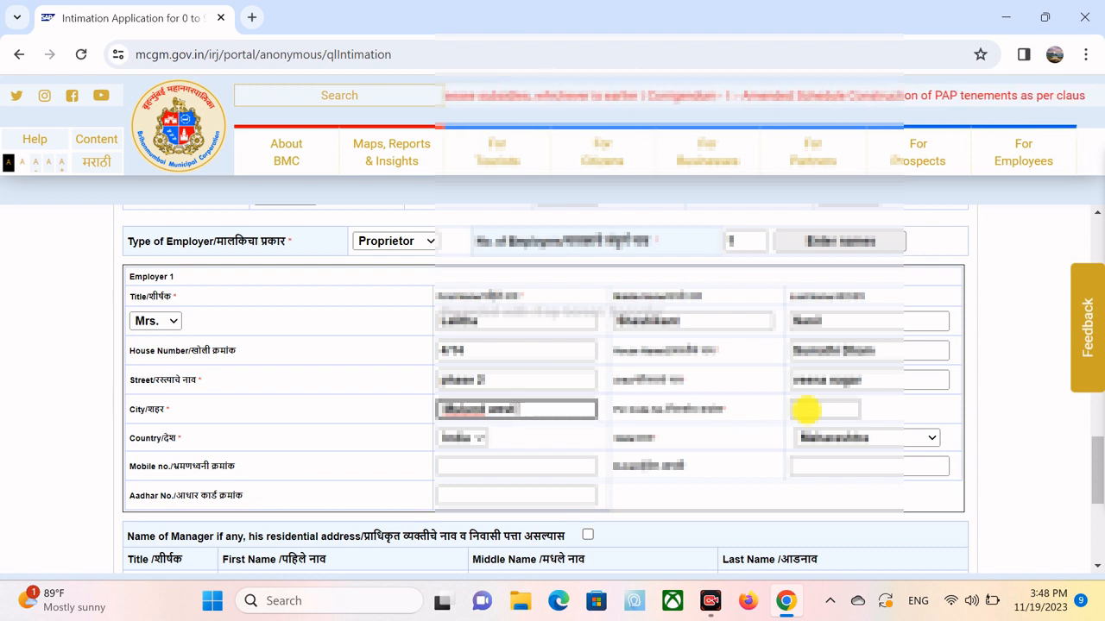
text( Mumbai)
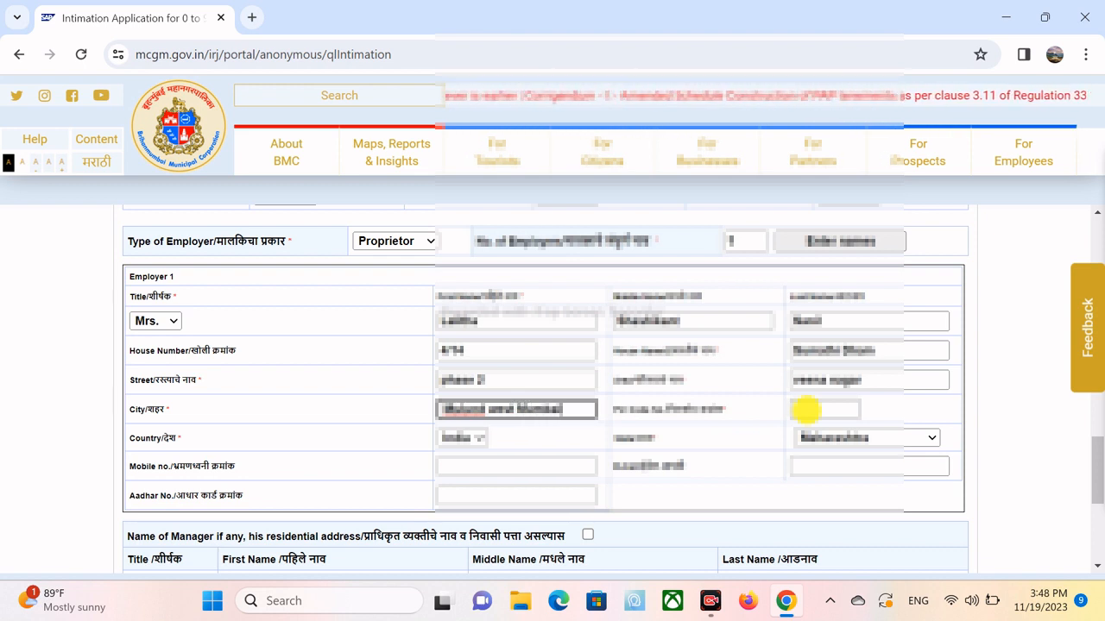
click(807, 410)
text(4000)
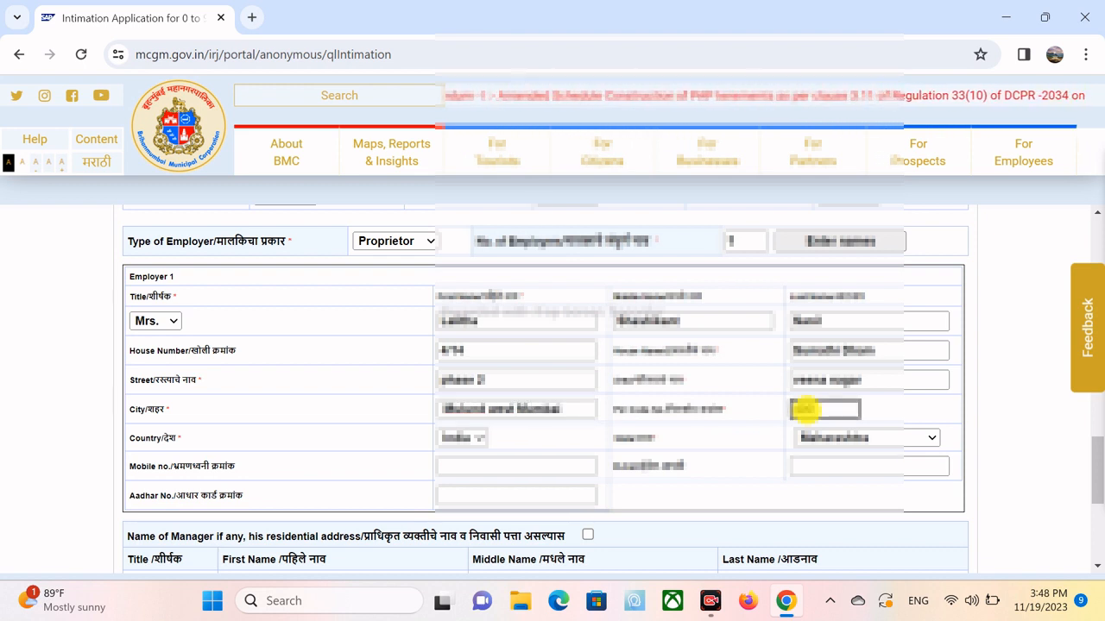
text(80)
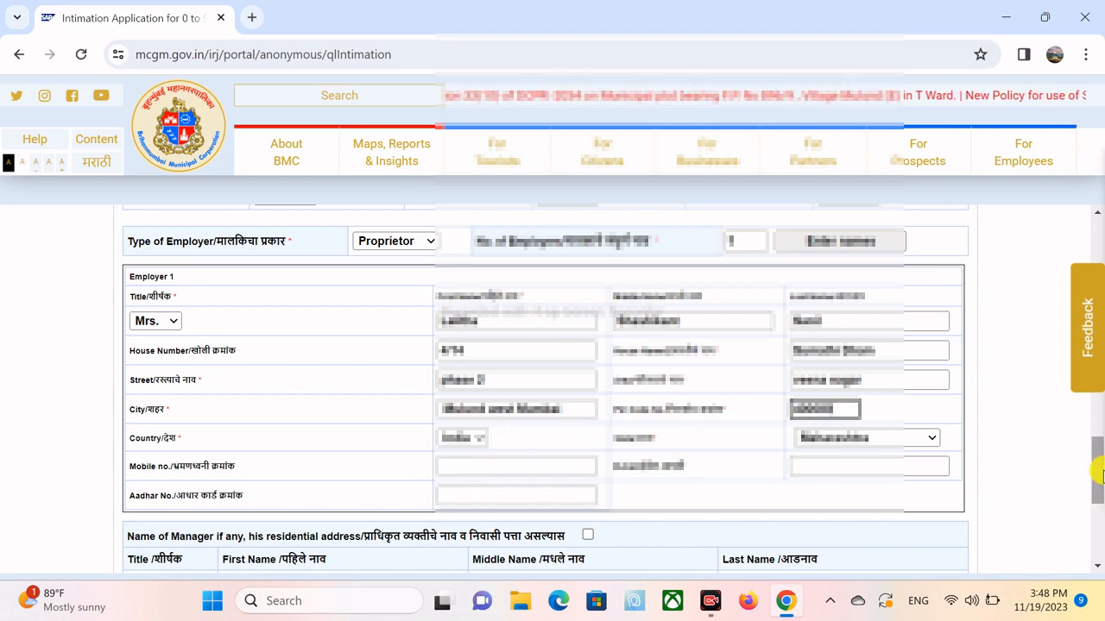
drag(1098, 471, 1098, 509)
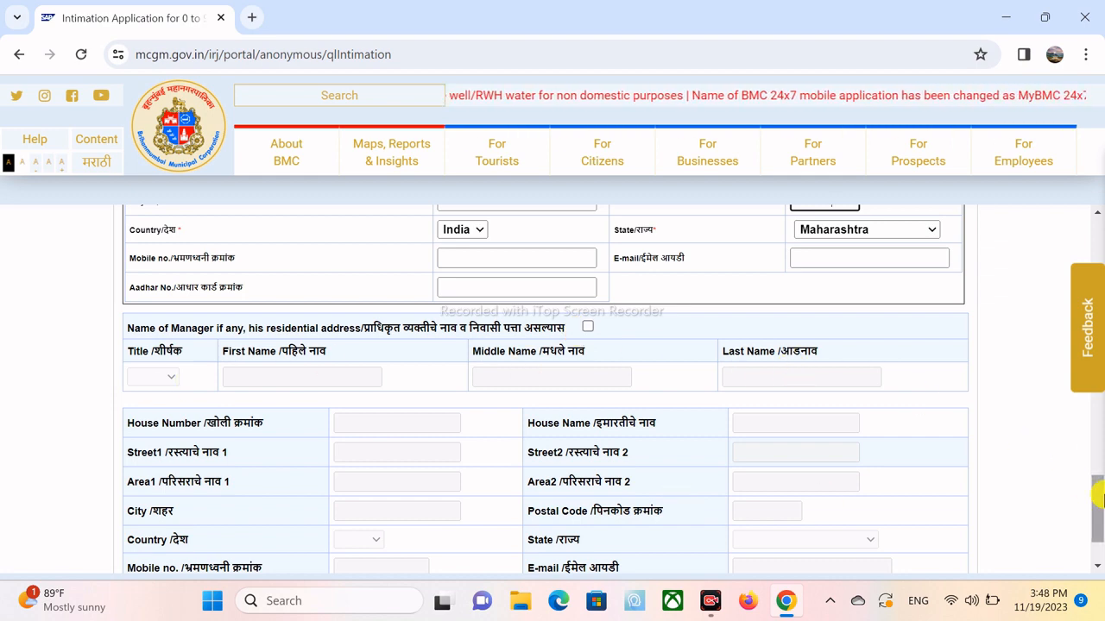
- Scroll down the form toward the employer document upload fields
drag(1099, 496, 1102, 553)
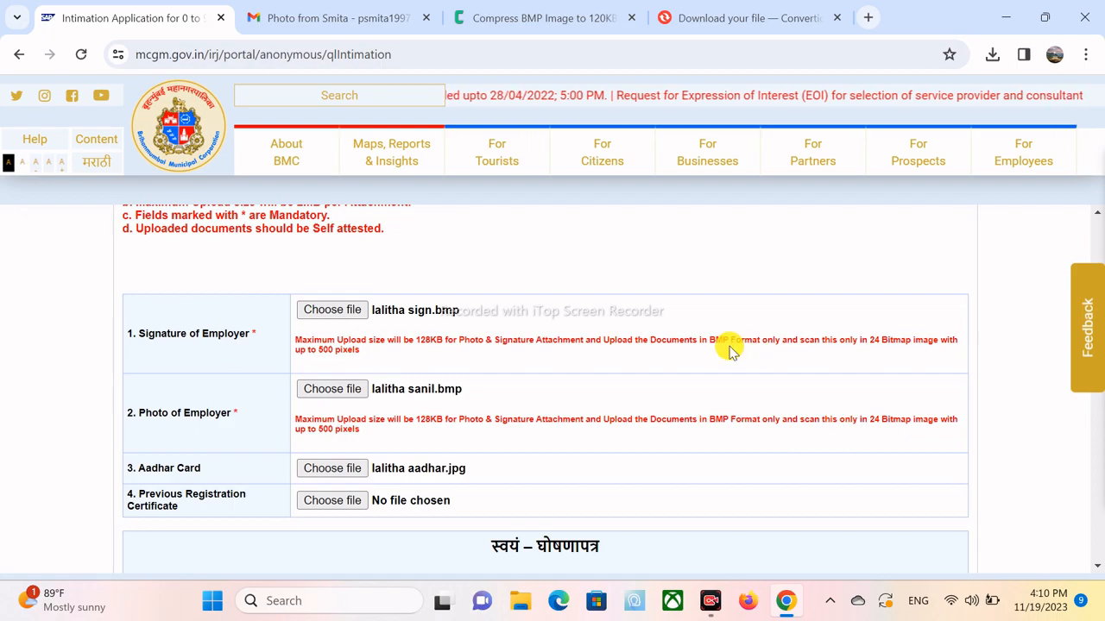
- Accept the self-declaration and upload the employer's signature, photo and Aadhar card files
click(975, 339)
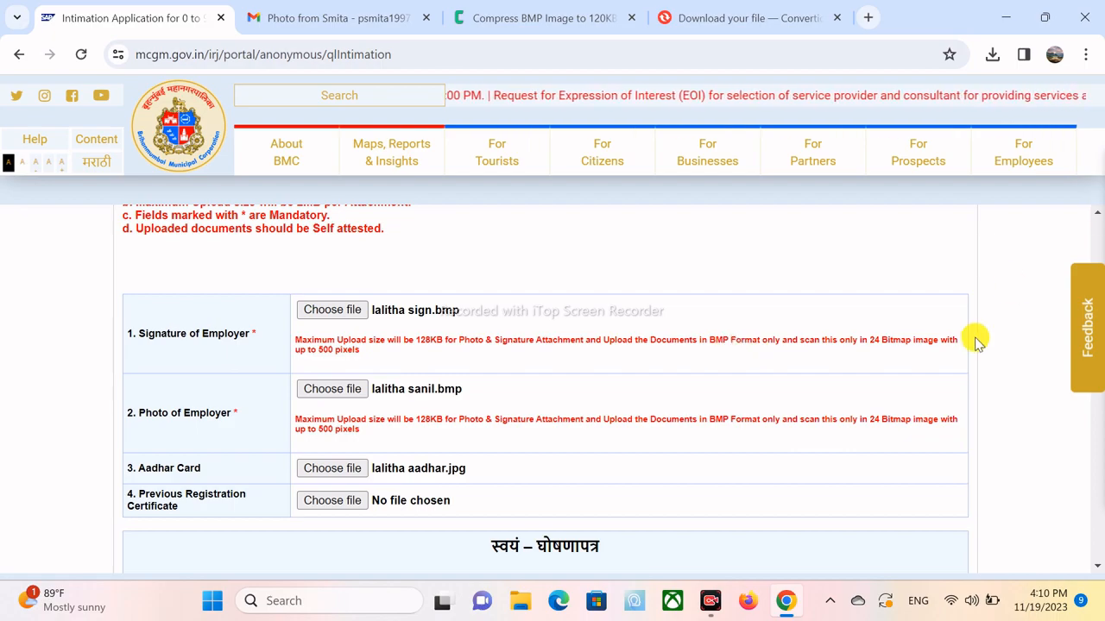
scroll(976, 339, down, 4)
scroll(976, 341, down, 2)
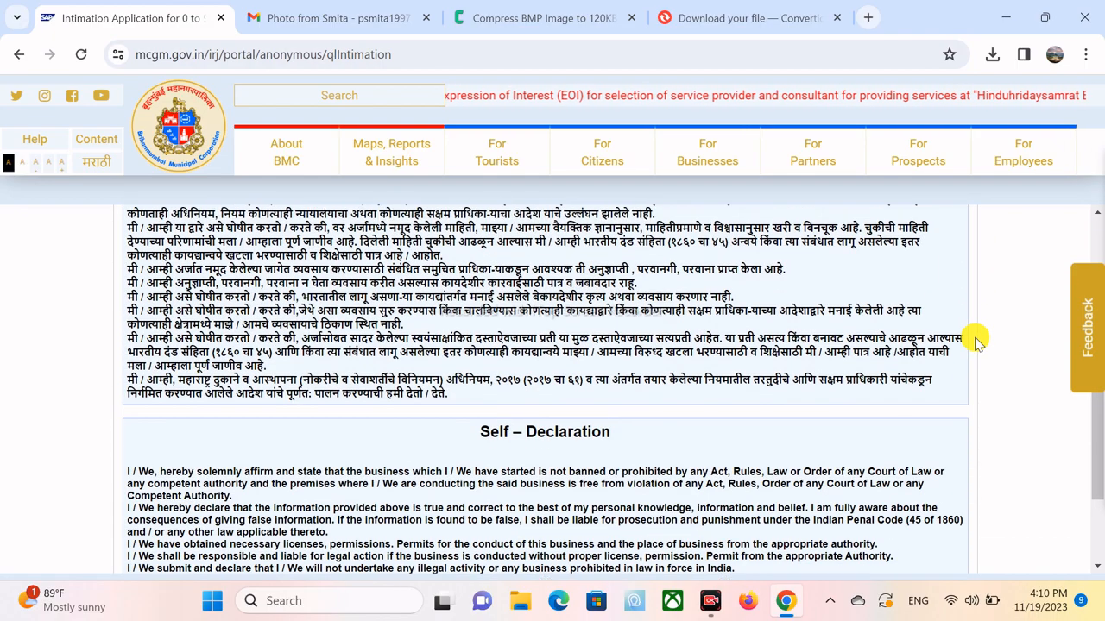
scroll(976, 341, down, 1)
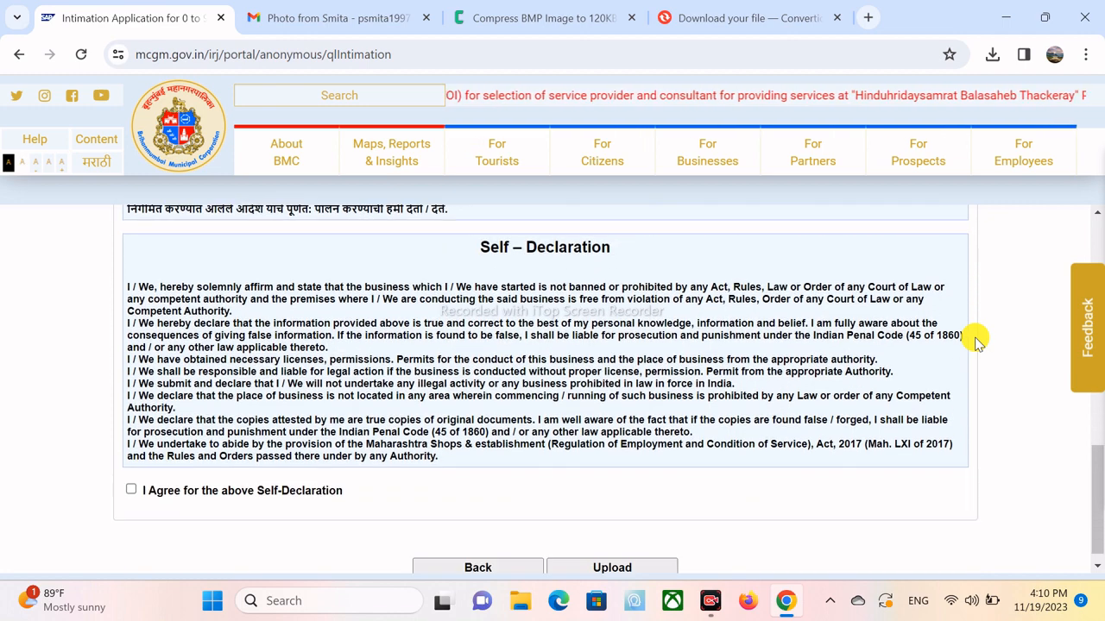
click(129, 476)
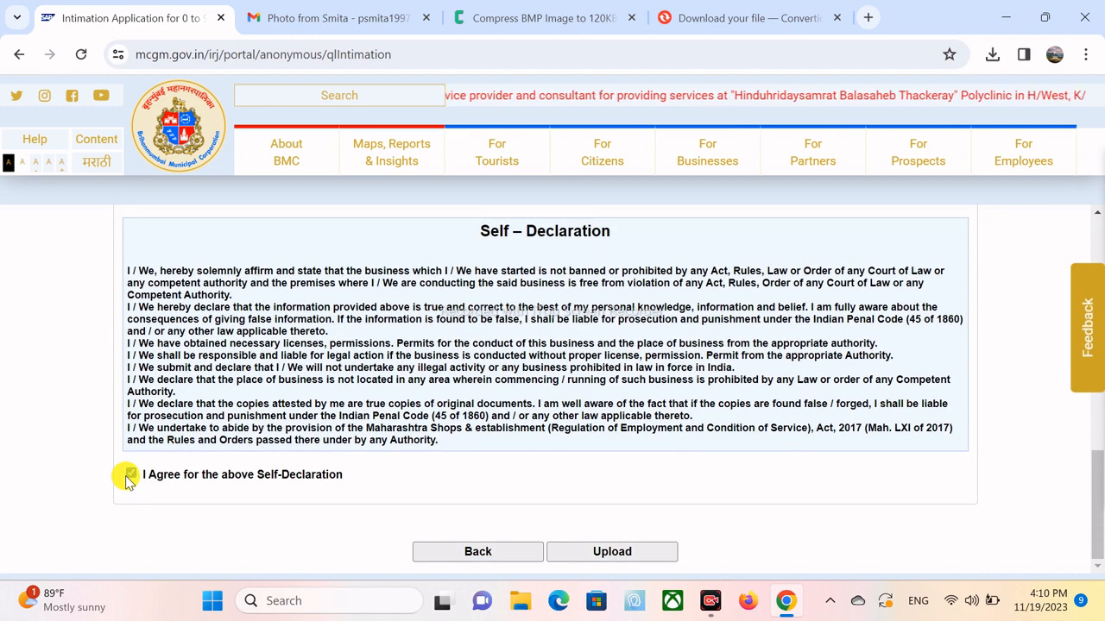
click(605, 552)
- Scroll through the uploaded documents to check the Aadhar card image preview
scroll(181, 367, down, 2)
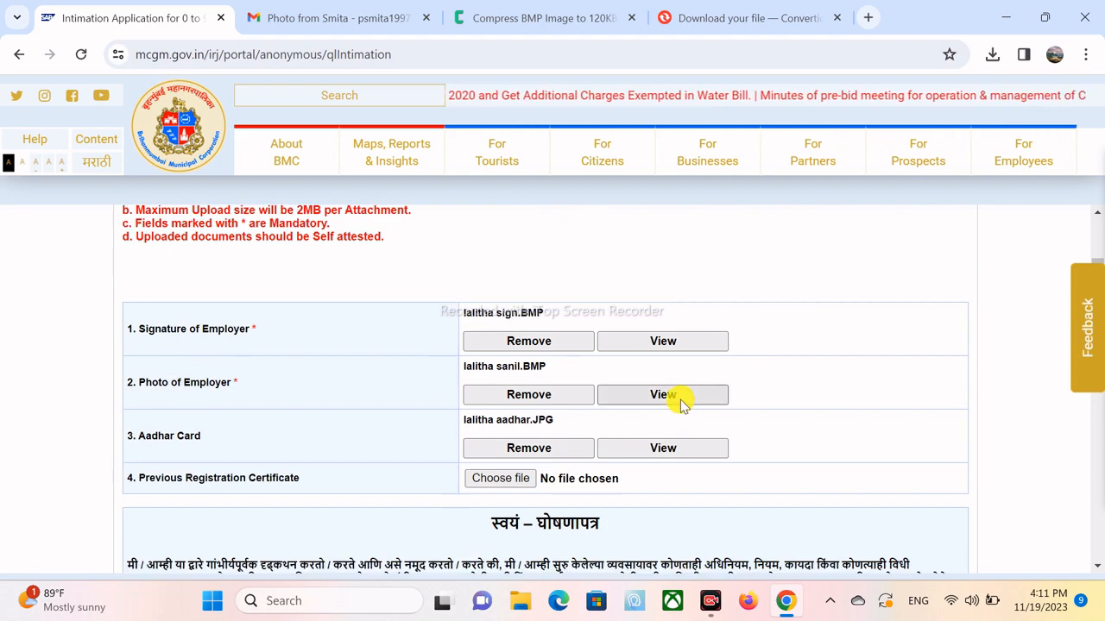
scroll(680, 406, up, 2)
scroll(680, 406, down, 1)
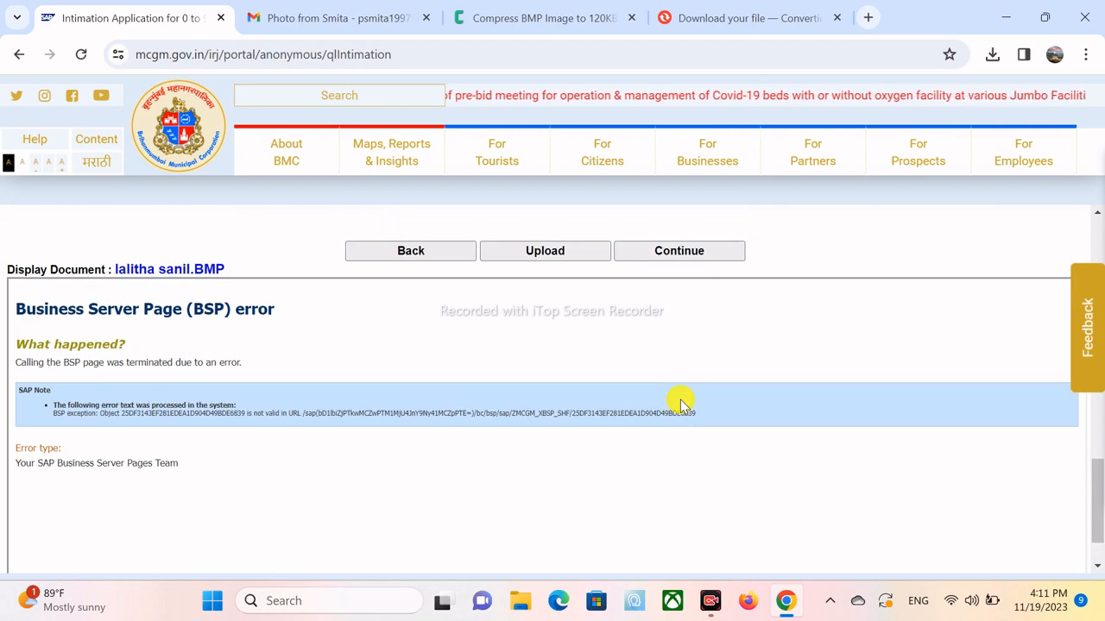
scroll(680, 399, up, 10)
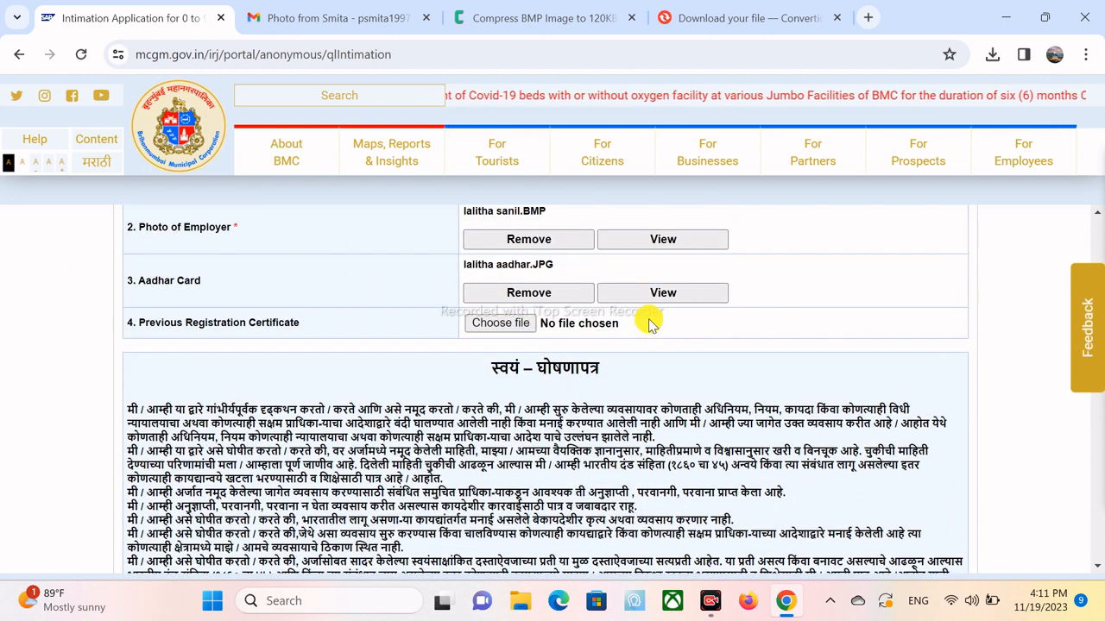
scroll(663, 298, up, 3)
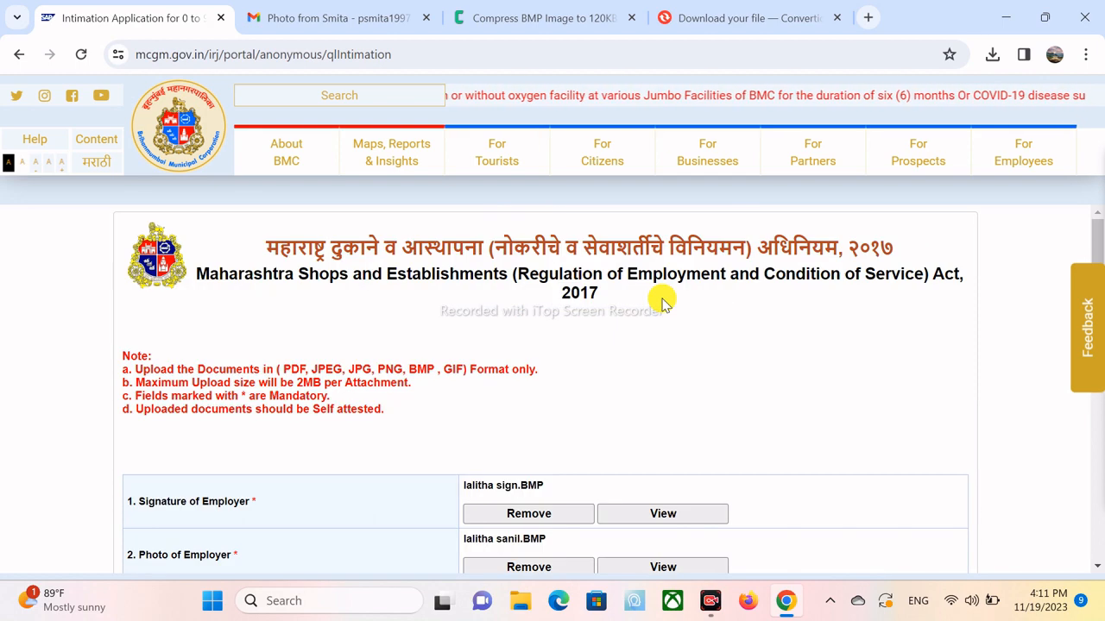
scroll(663, 302, down, 10)
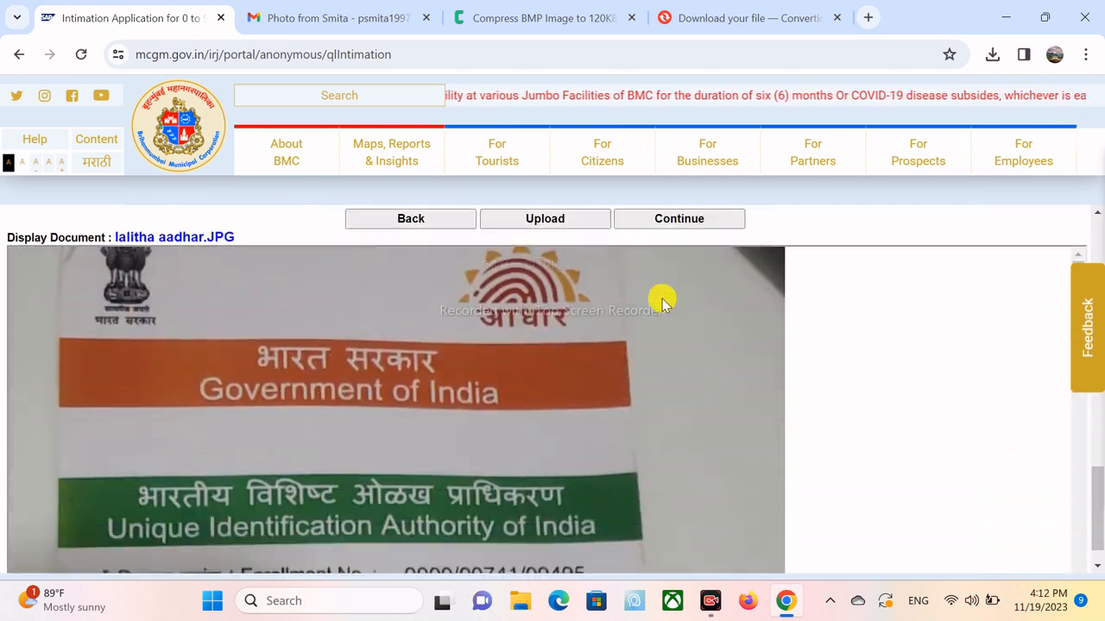
scroll(851, 390, up, 8)
scroll(851, 389, down, 5)
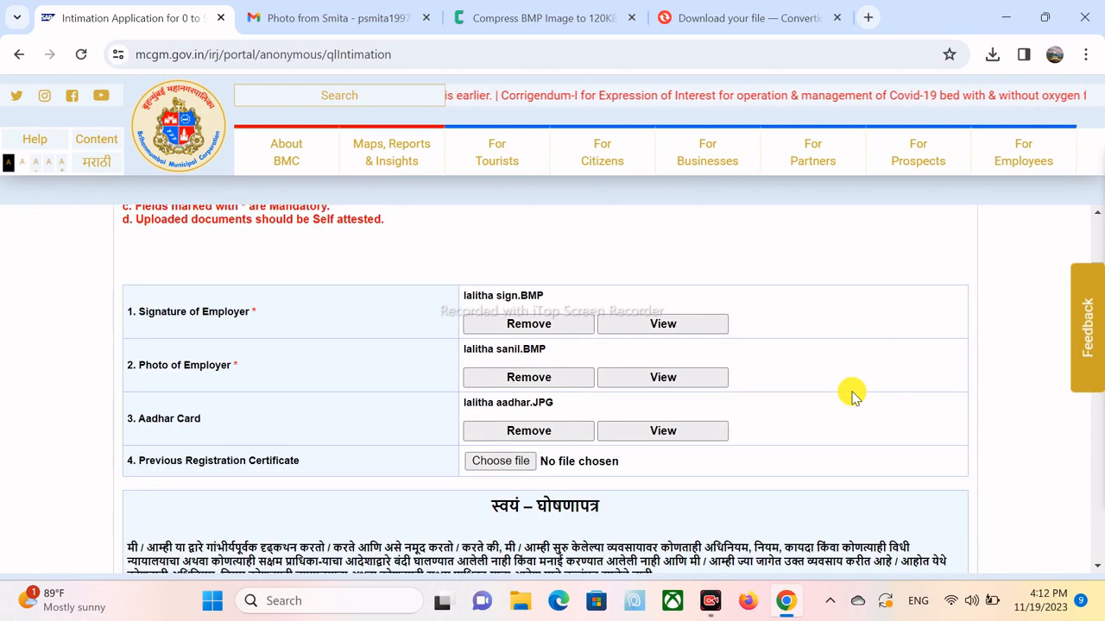
scroll(851, 395, down, 1)
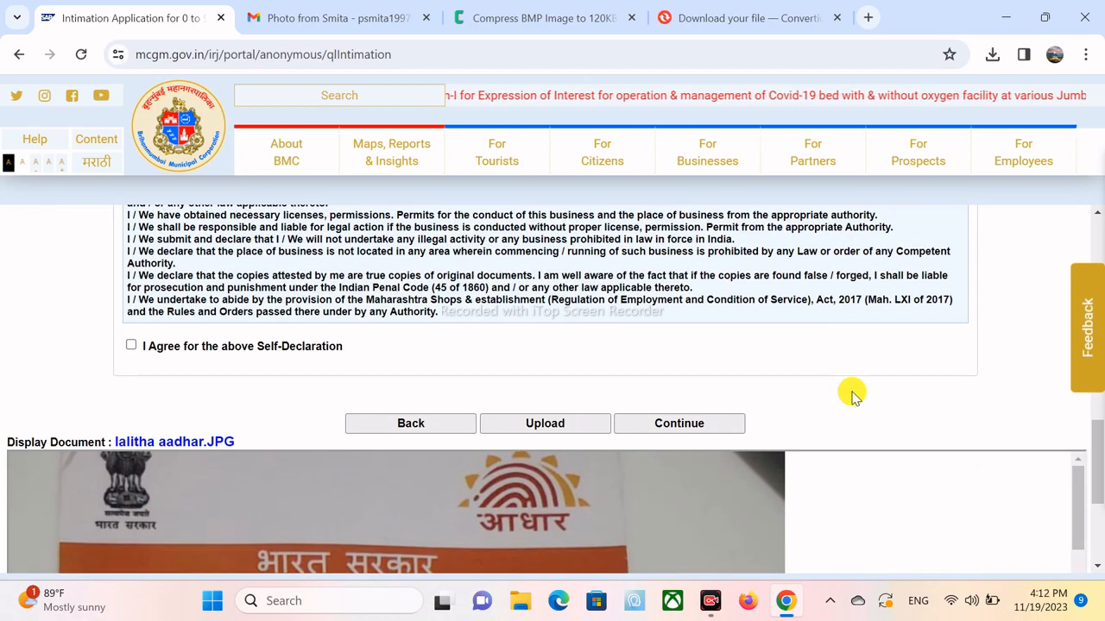
- Re-accept the self-declaration, re-upload the documents, accept again and continue to the review page
click(132, 347)
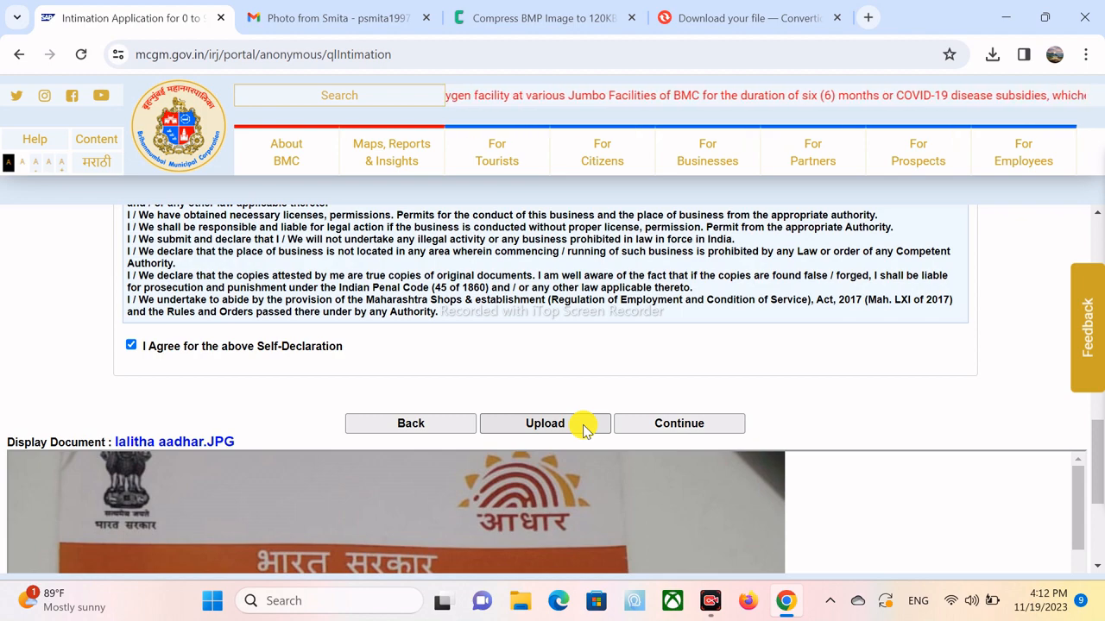
click(545, 423)
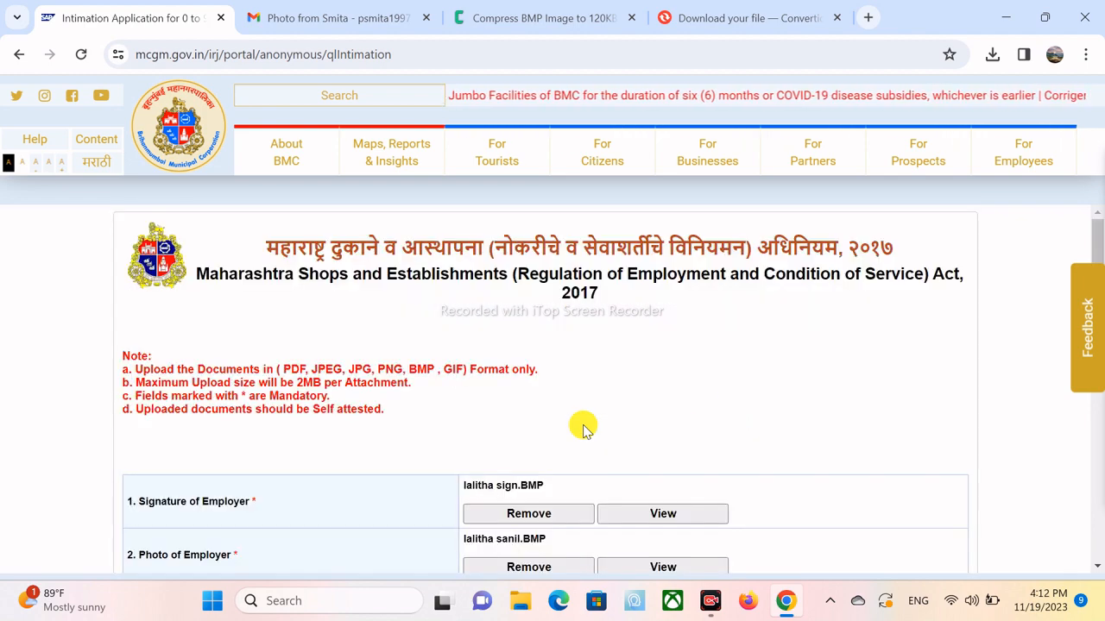
scroll(700, 397, down, 3)
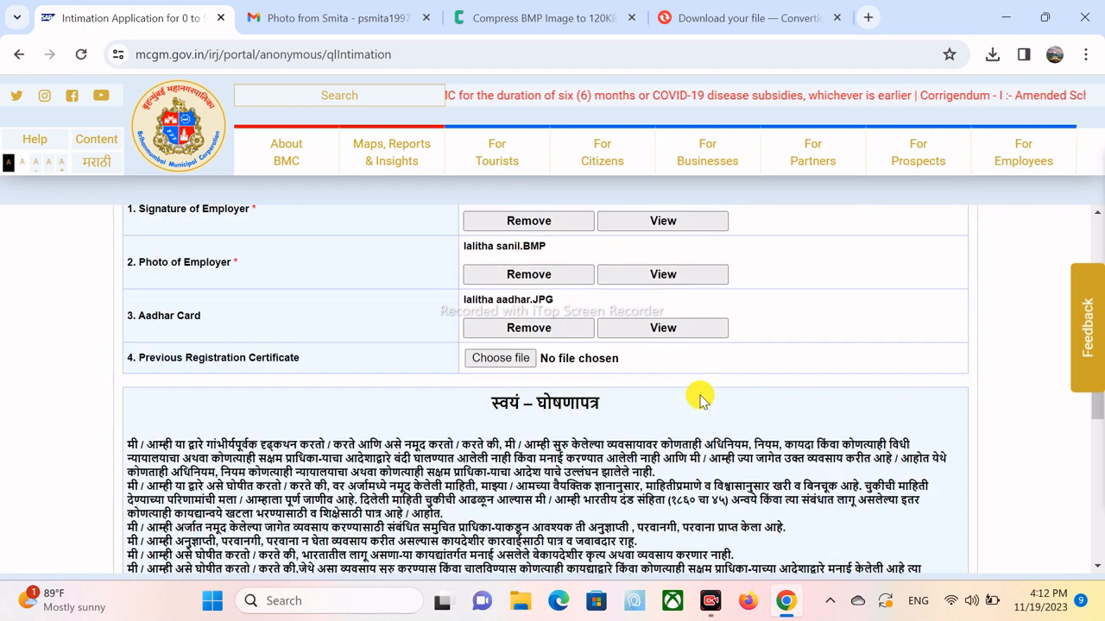
scroll(700, 397, down, 5)
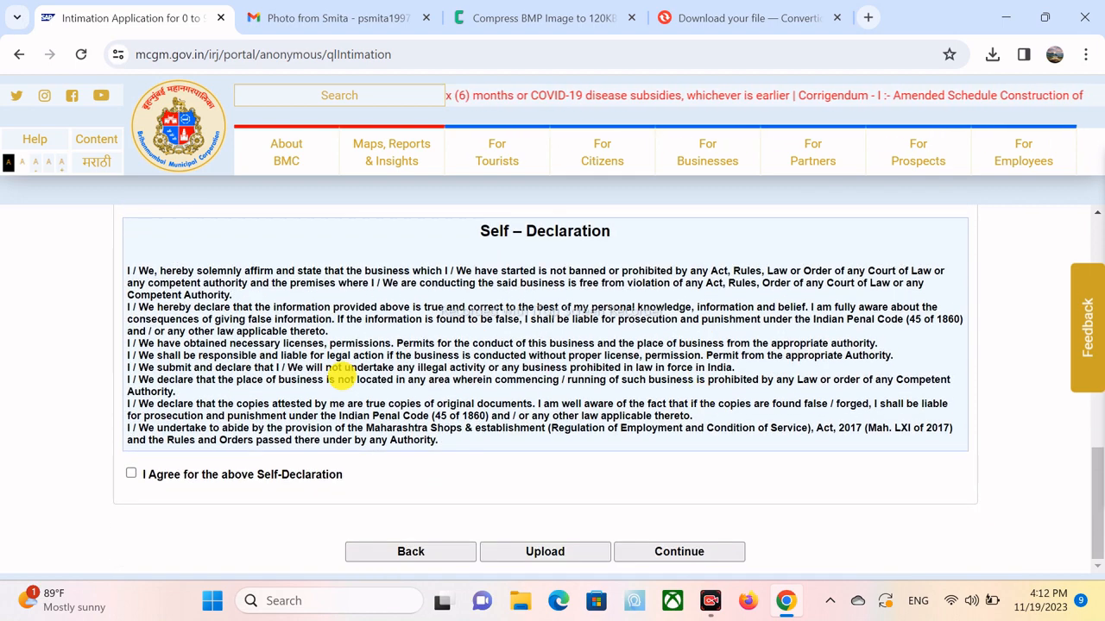
click(131, 473)
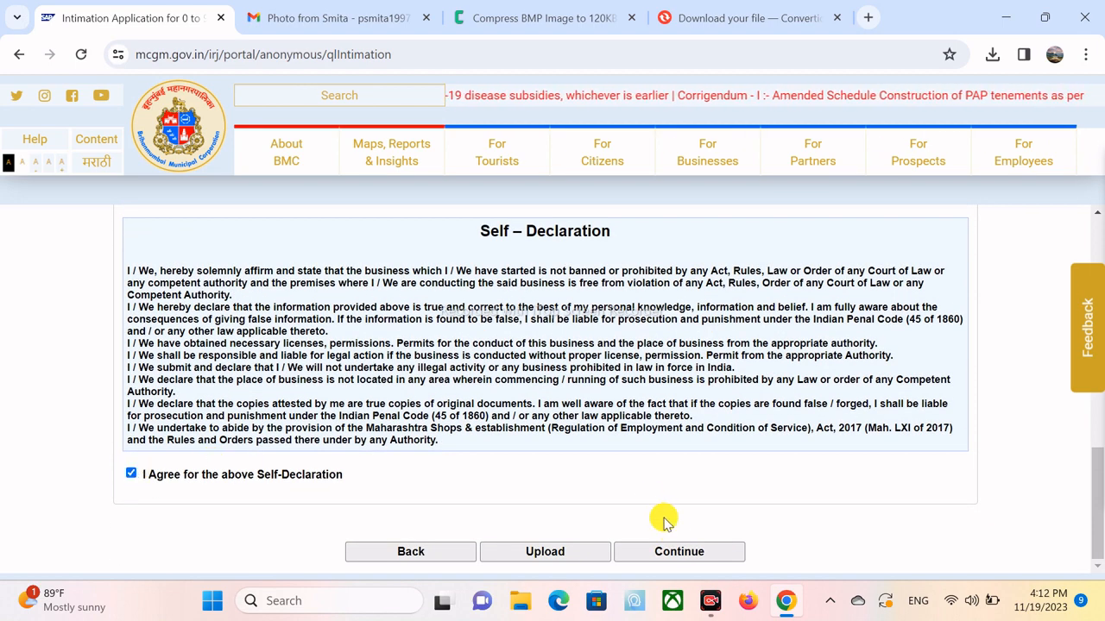
click(678, 552)
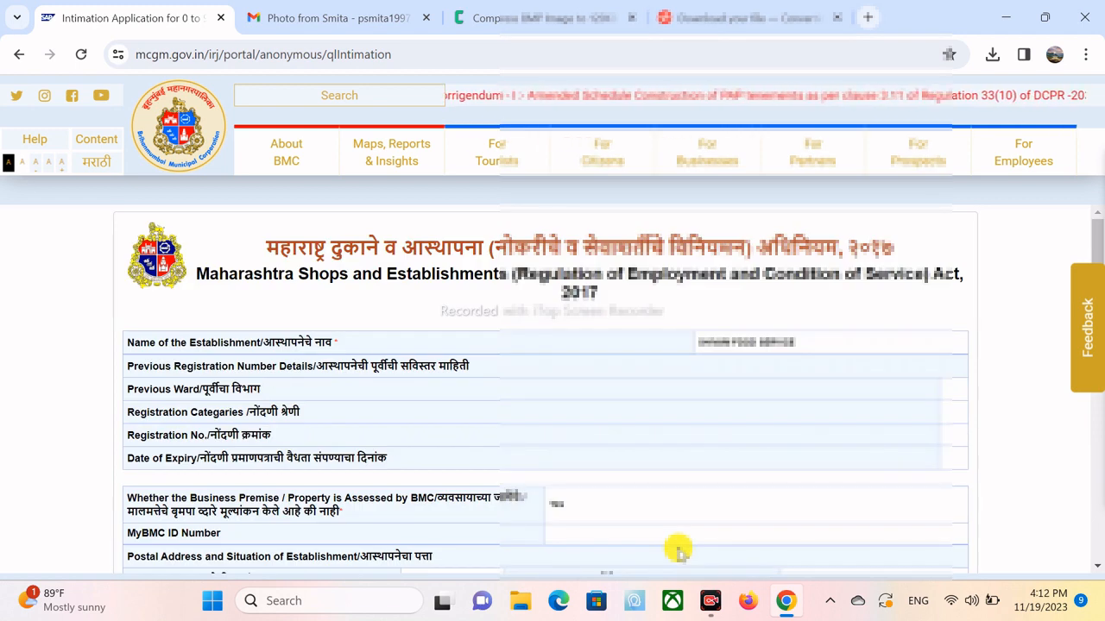
scroll(679, 551, down, 1)
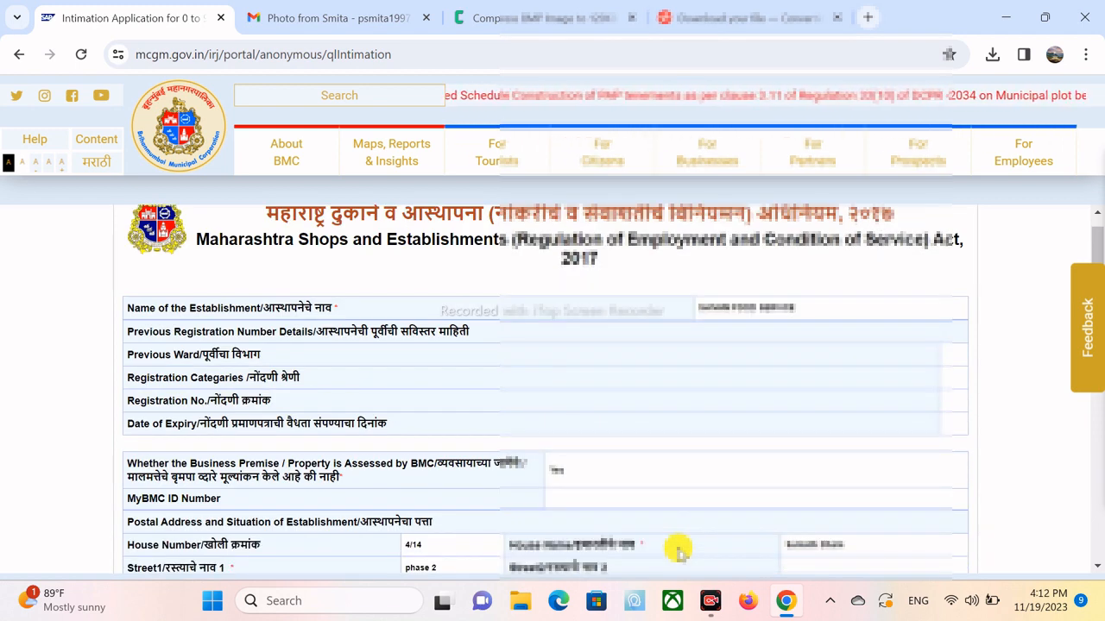
scroll(678, 550, down, 10)
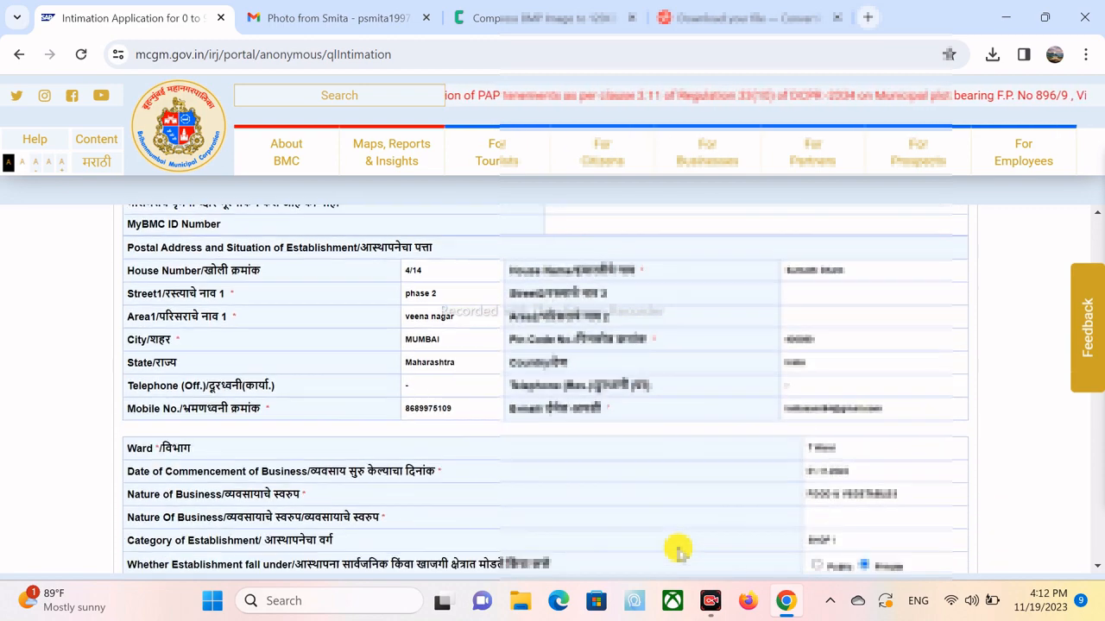
scroll(678, 551, down, 17)
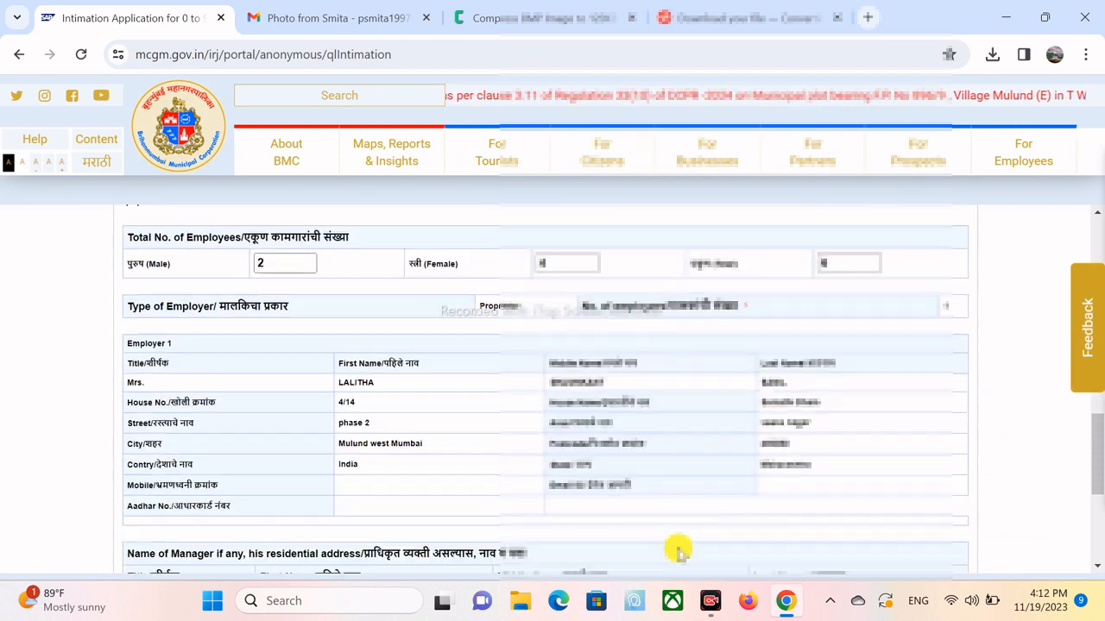
scroll(678, 550, down, 3)
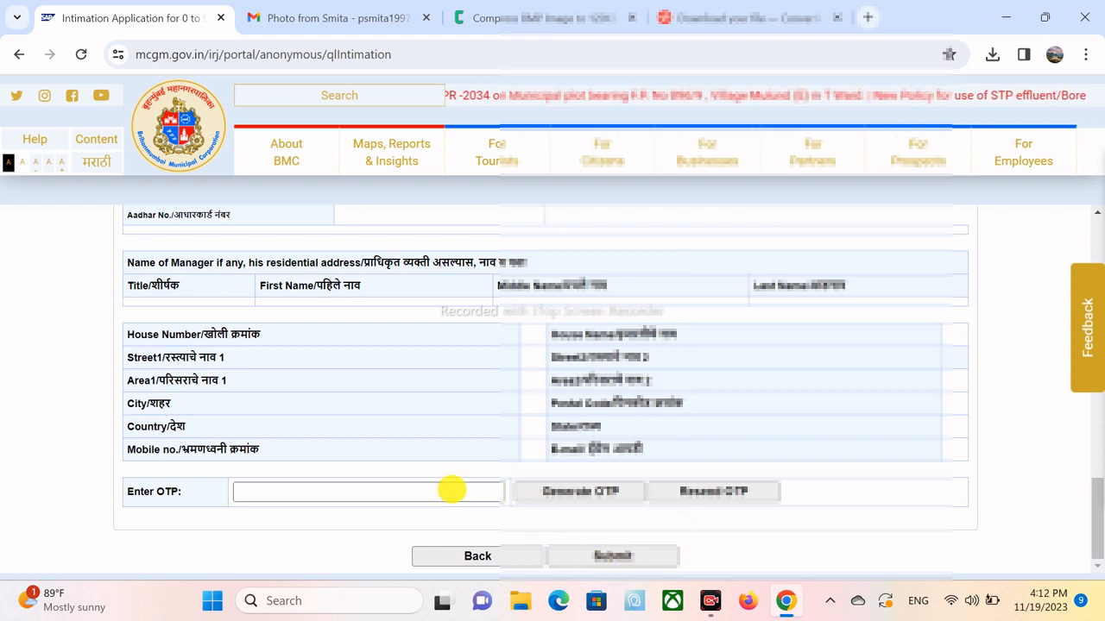
- Generate an OTP, dismiss the 'OTP sent successfully' alert, and enter the received code
click(365, 490)
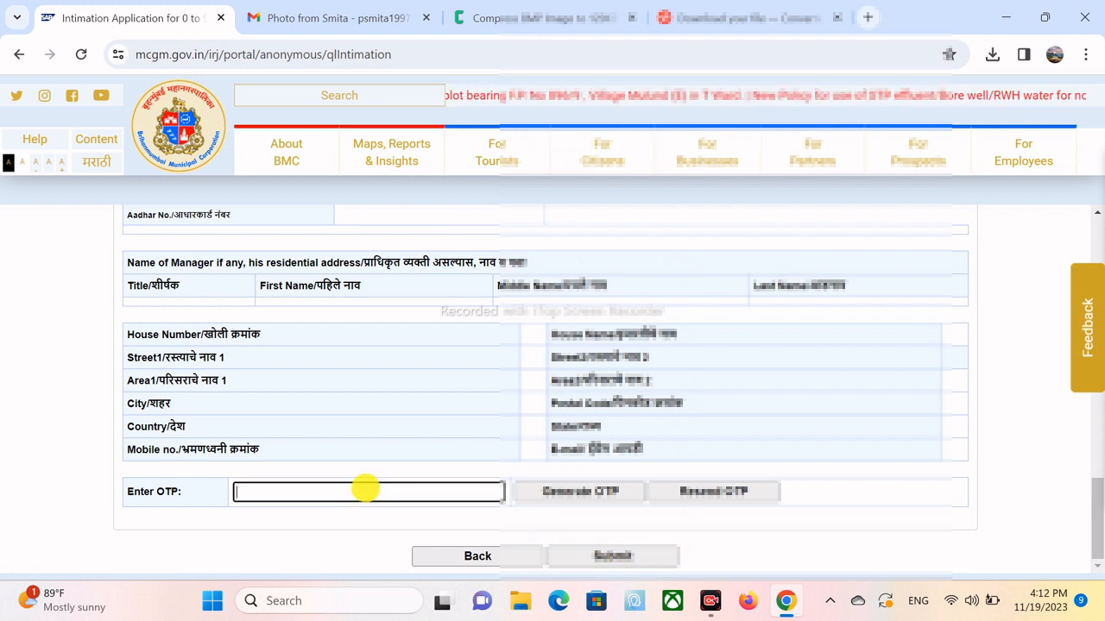
click(580, 492)
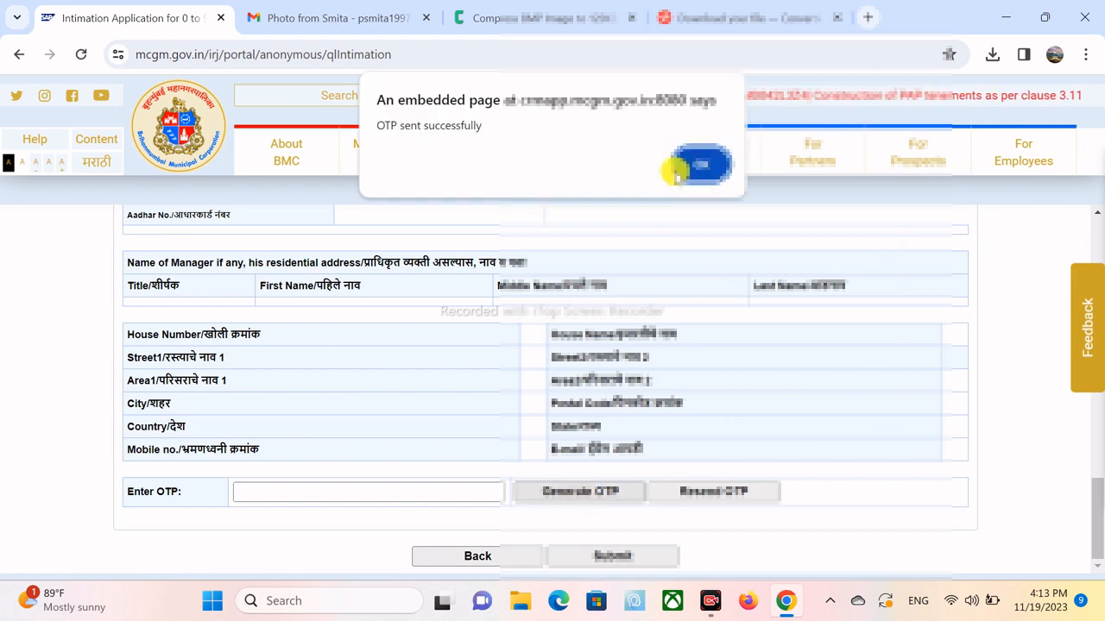
click(704, 163)
mouse_move(703, 161)
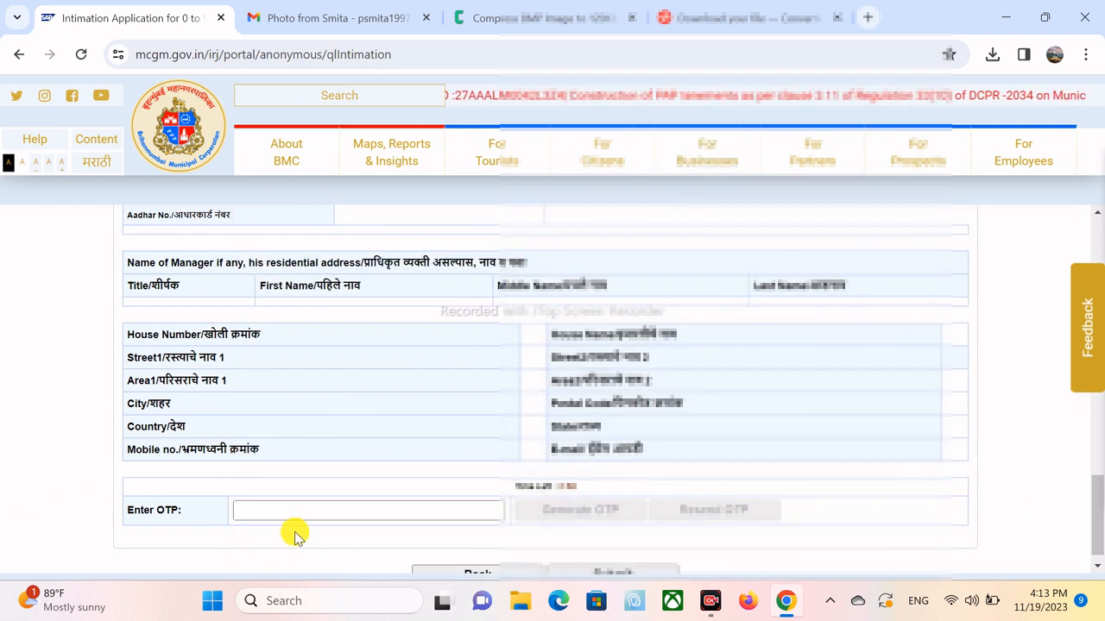
click(337, 516)
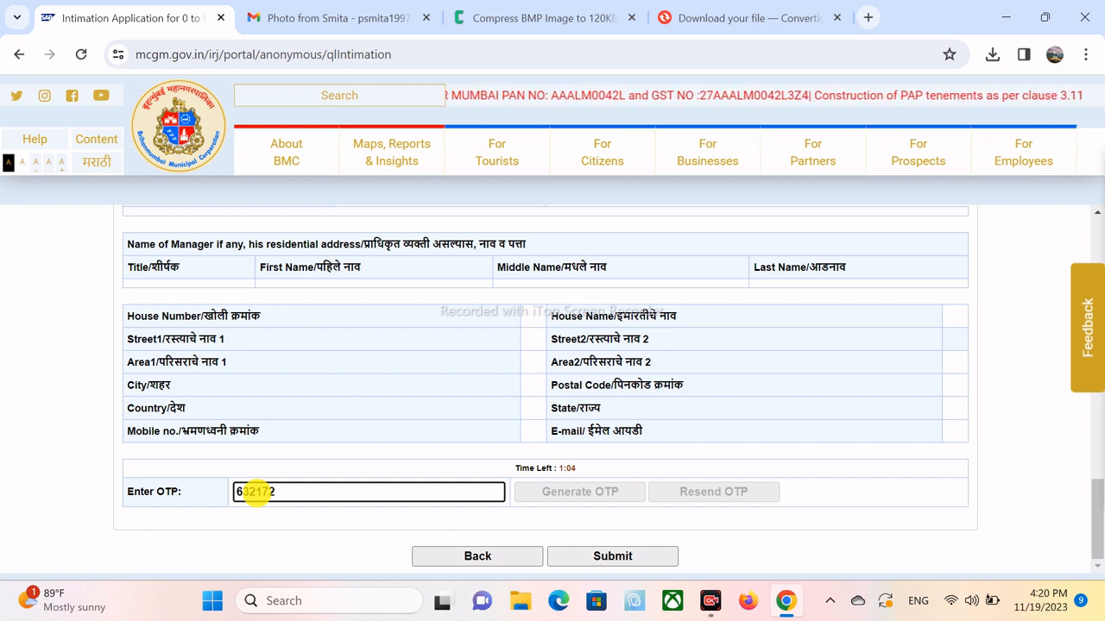
- Submit the Form F intimation and scroll the acknowledgement to the intimation number and receipt
click(609, 558)
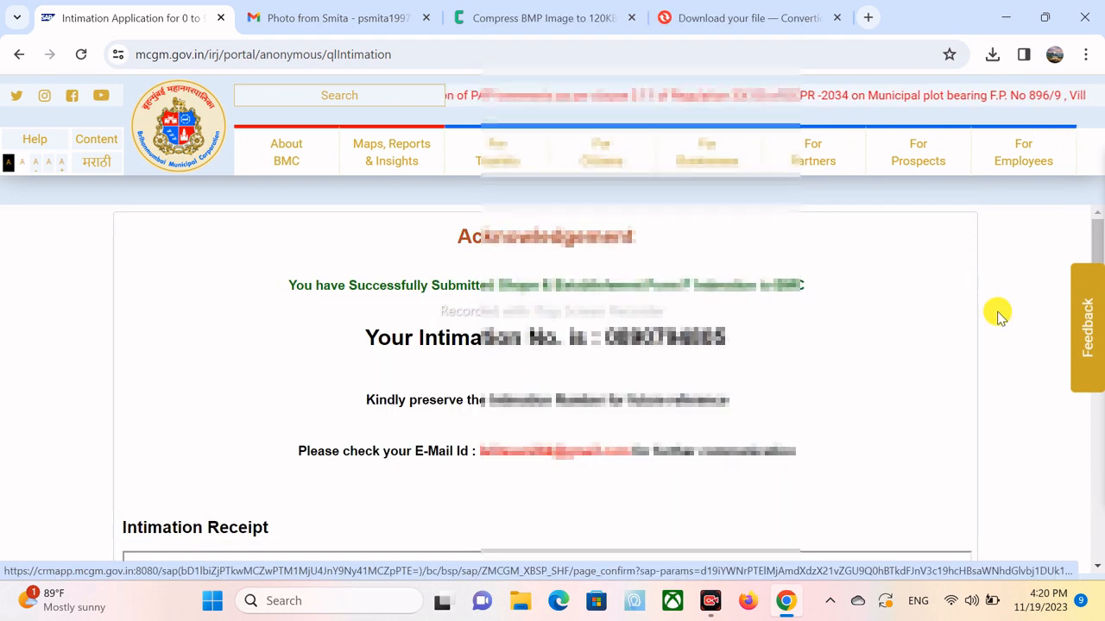
scroll(1000, 317, down, 1)
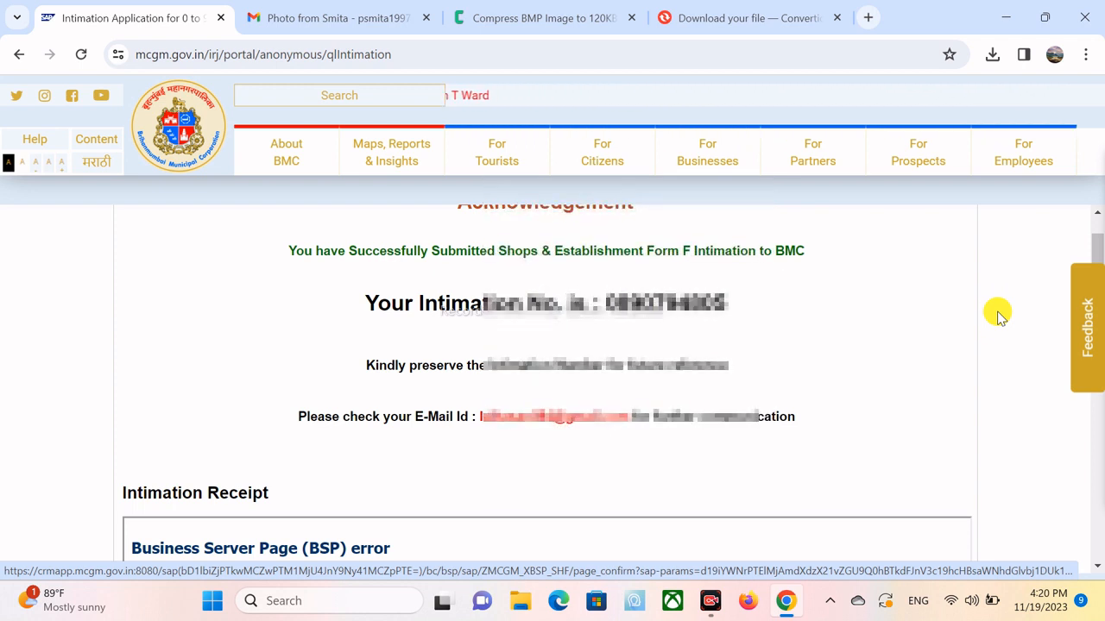
scroll(998, 317, down, 2)
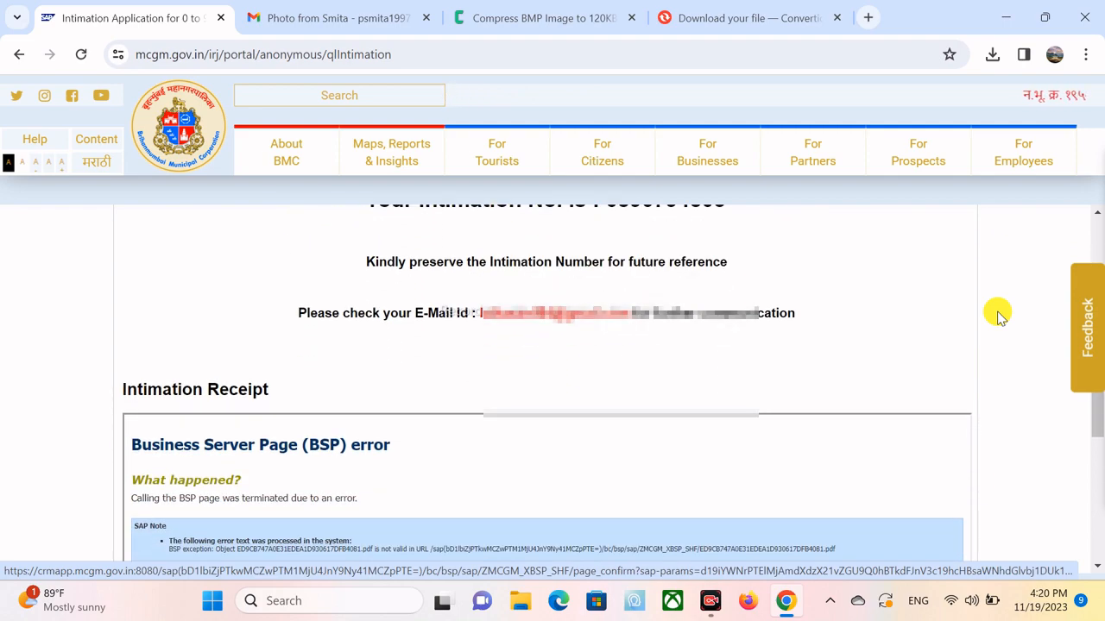